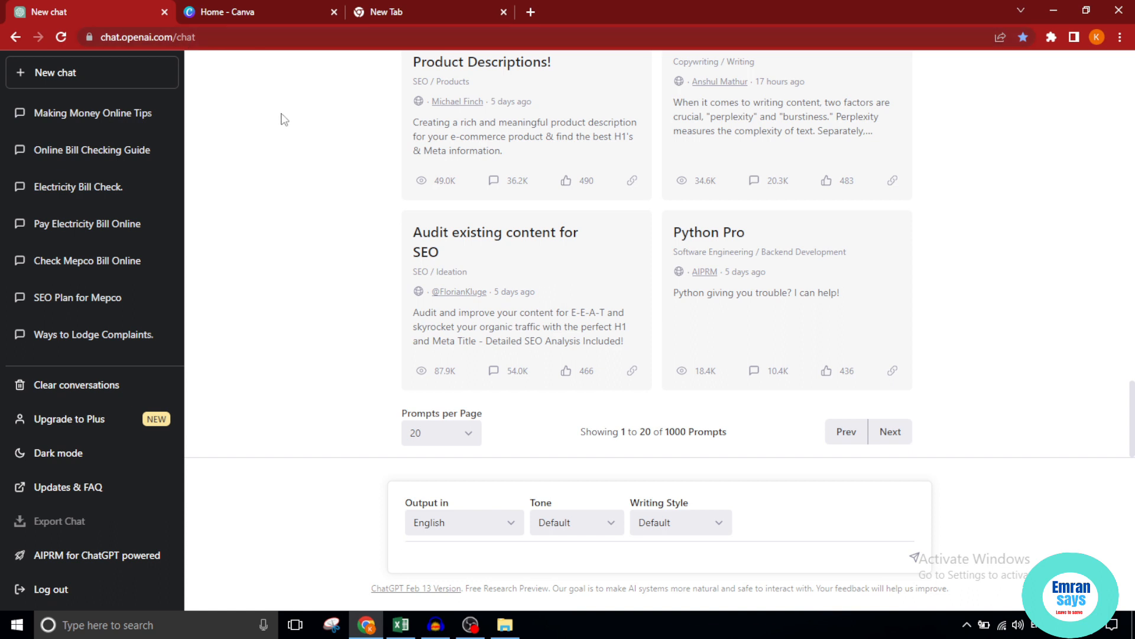
- Open the Making Money Online Tips conversation and read through its prompt and list of tips
scroll(307, 205, up, 5)
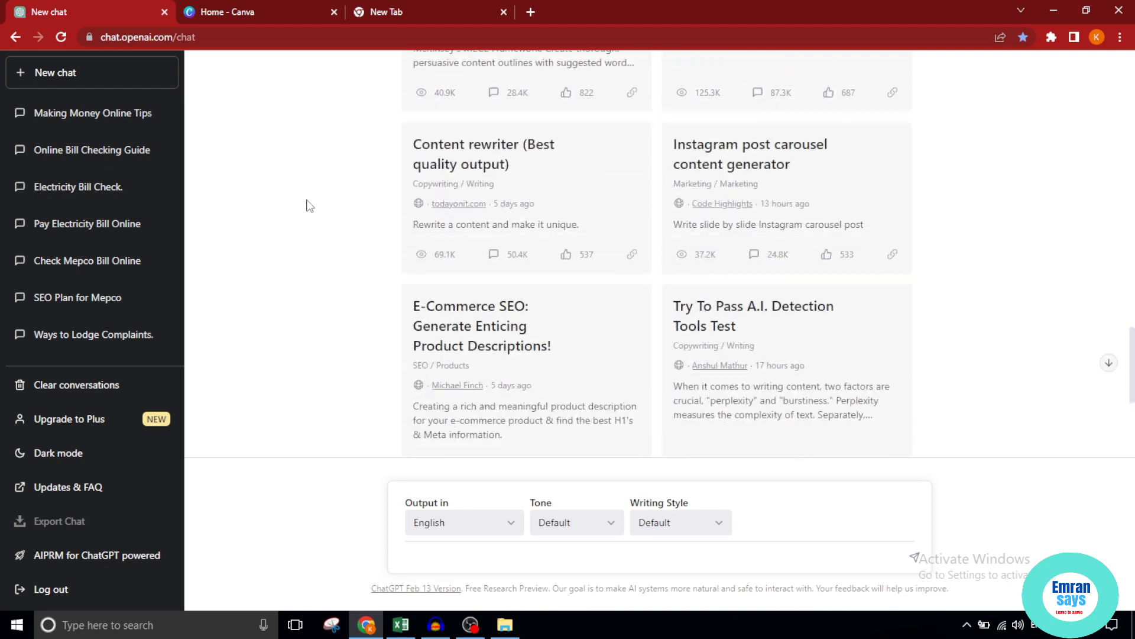
scroll(307, 205, up, 6)
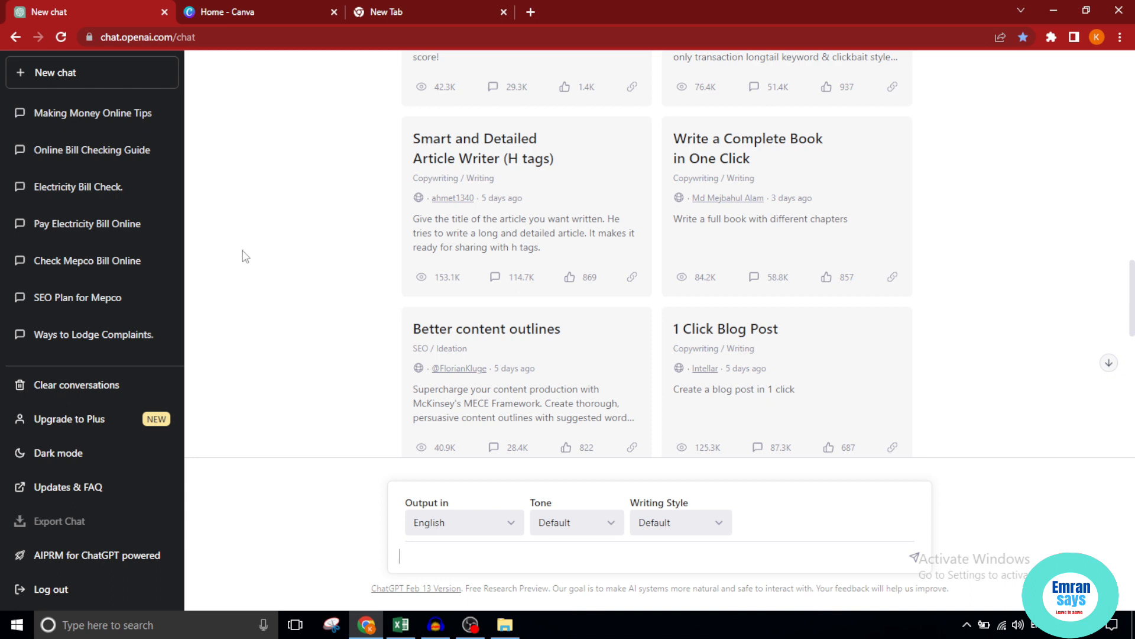
click(83, 122)
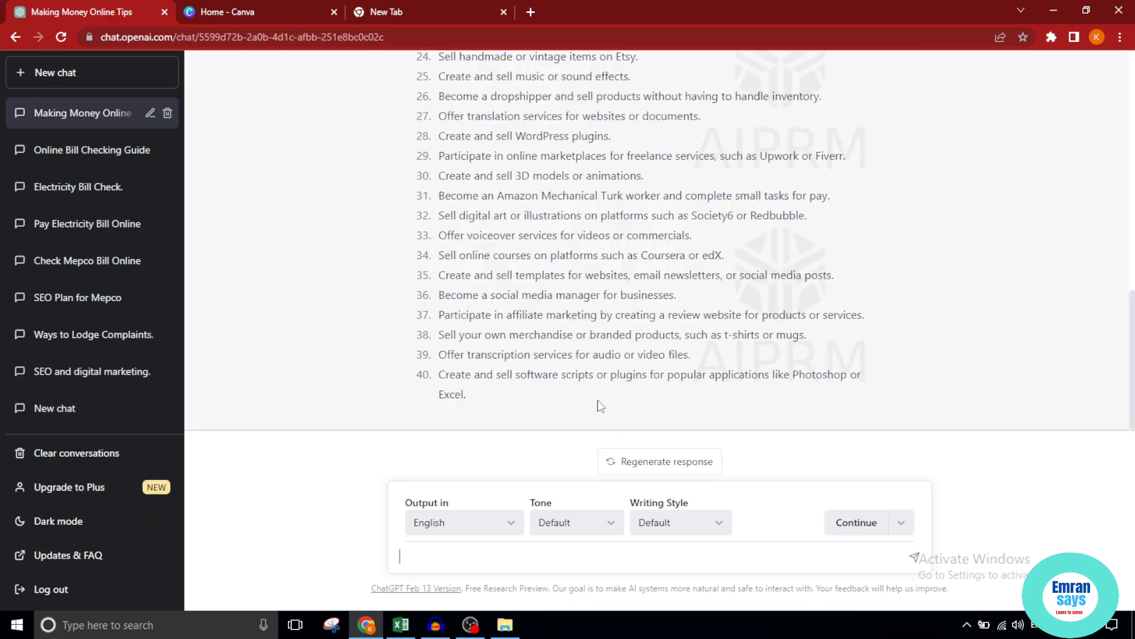
scroll(599, 406, up, 10)
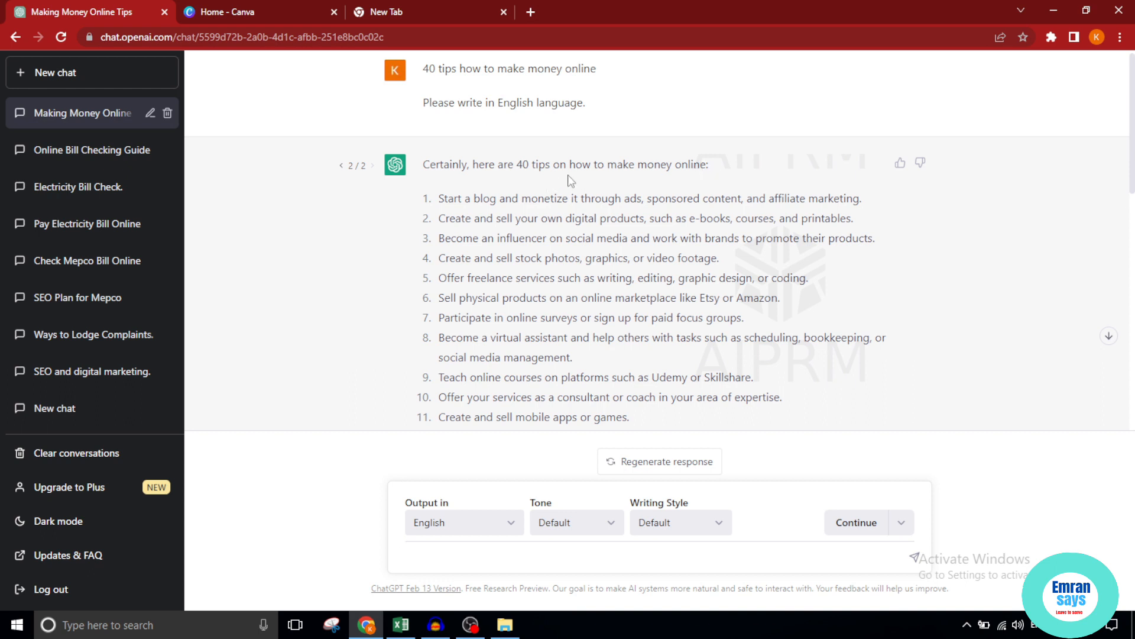
scroll(519, 171, up, 1)
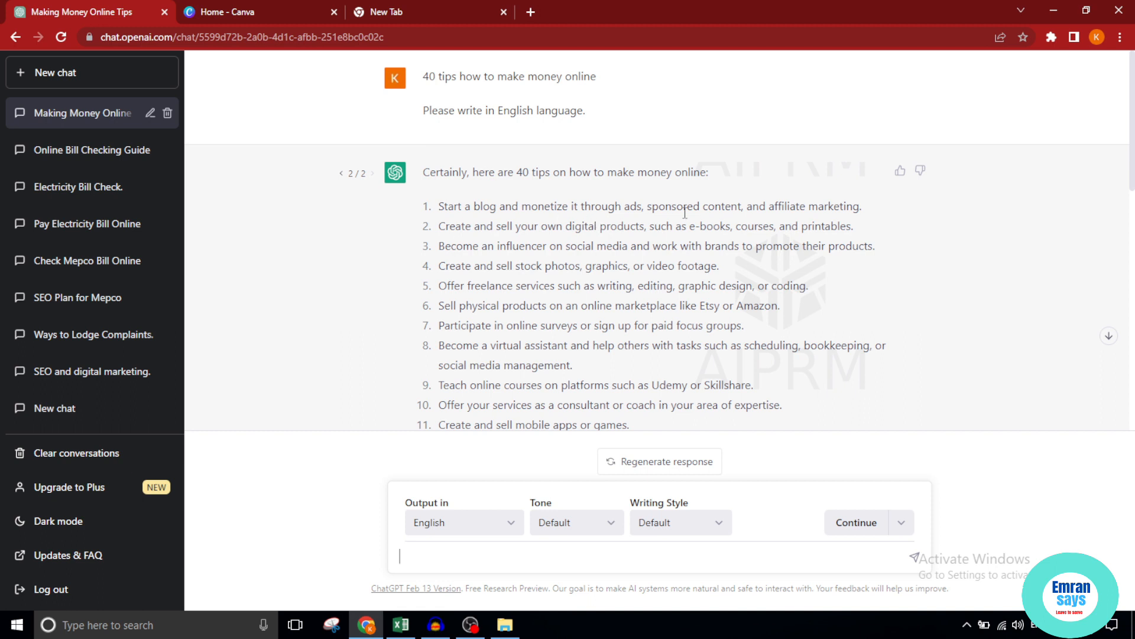
scroll(476, 238, down, 1)
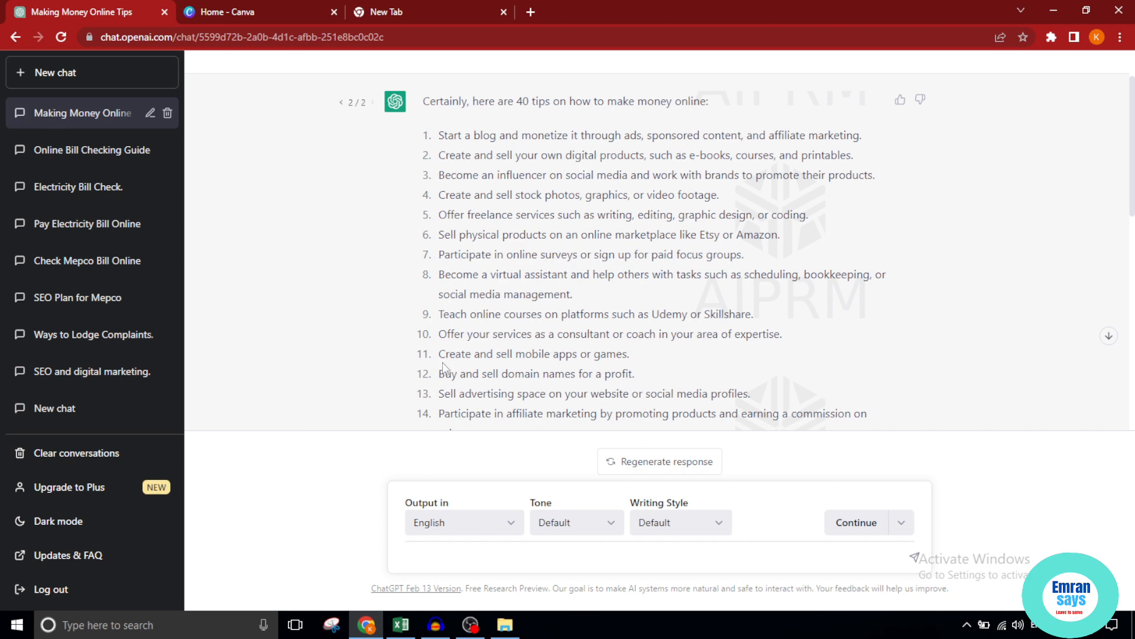
scroll(464, 361, down, 8)
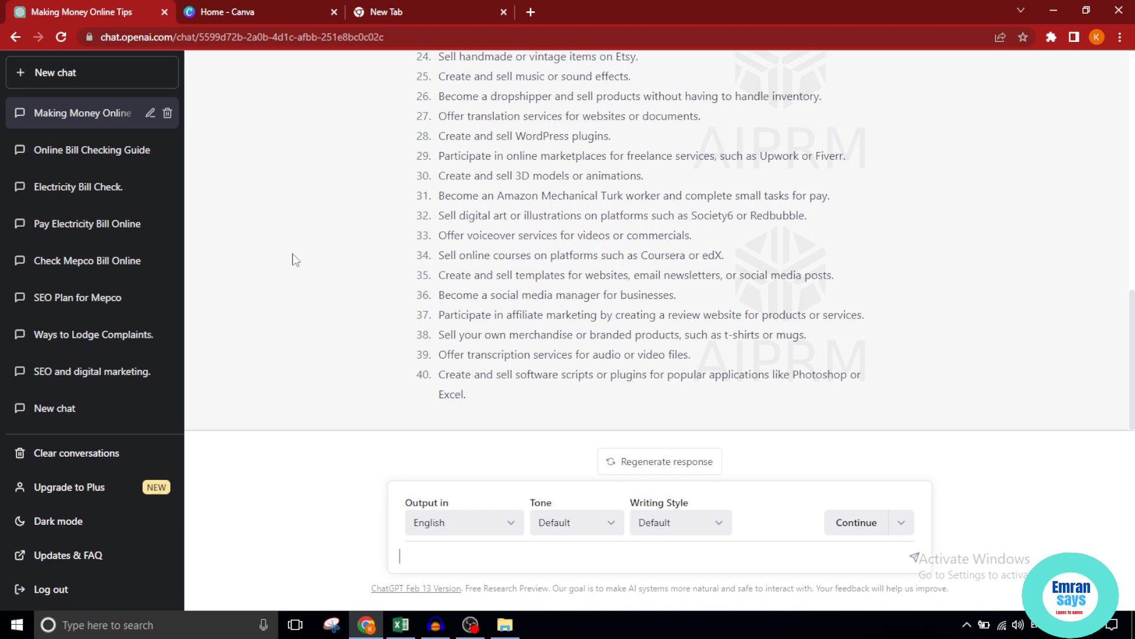
- Copy the prompt "40 tips how to make money online" from the earlier conversation and submit it in a new chat
click(101, 113)
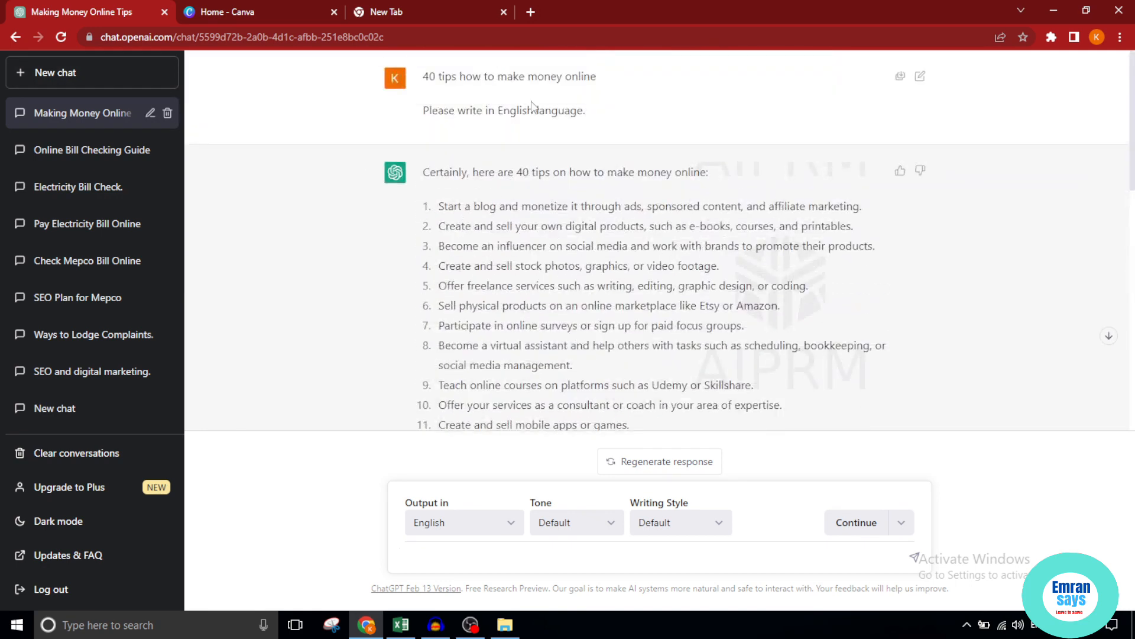
drag(597, 77, 425, 77)
right_click(425, 76)
click(460, 85)
click(47, 73)
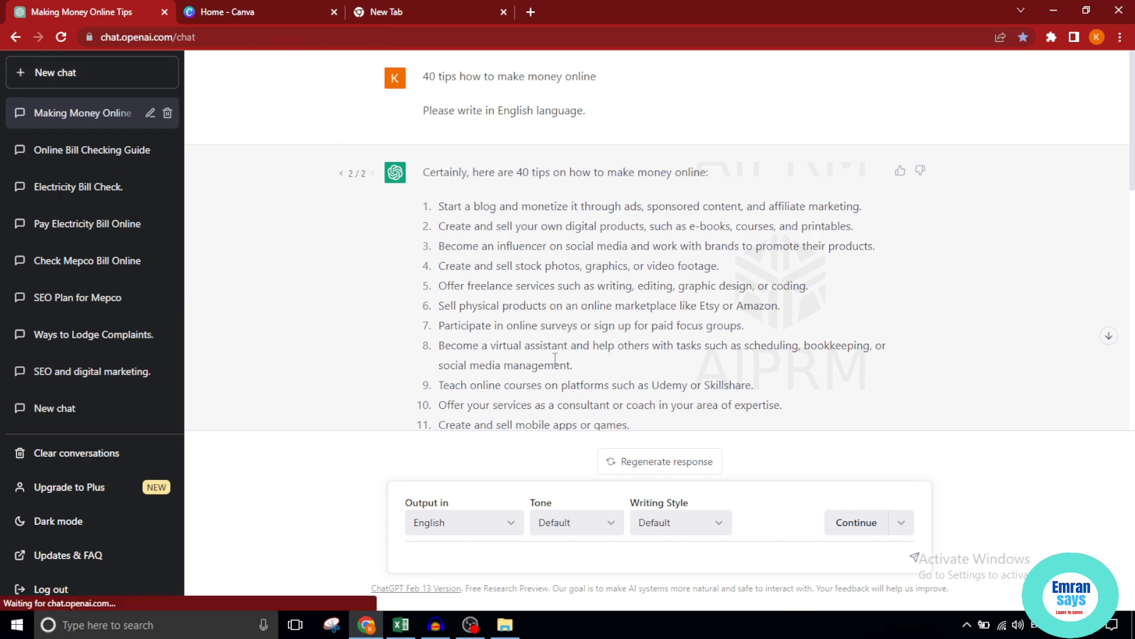
key(ctrl+v)
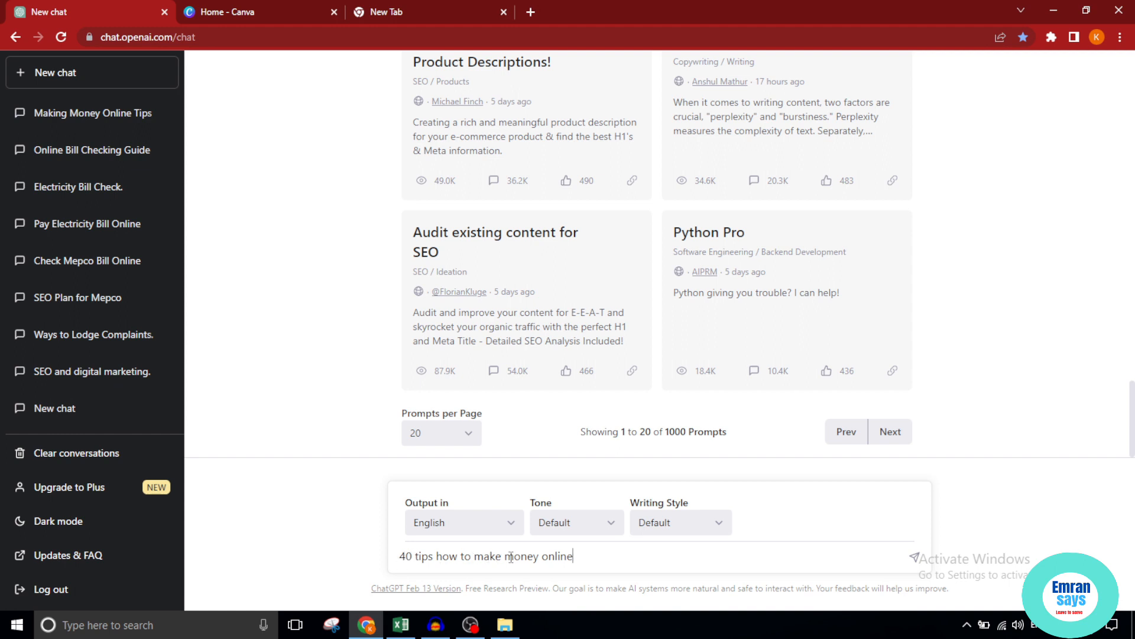
key(Return)
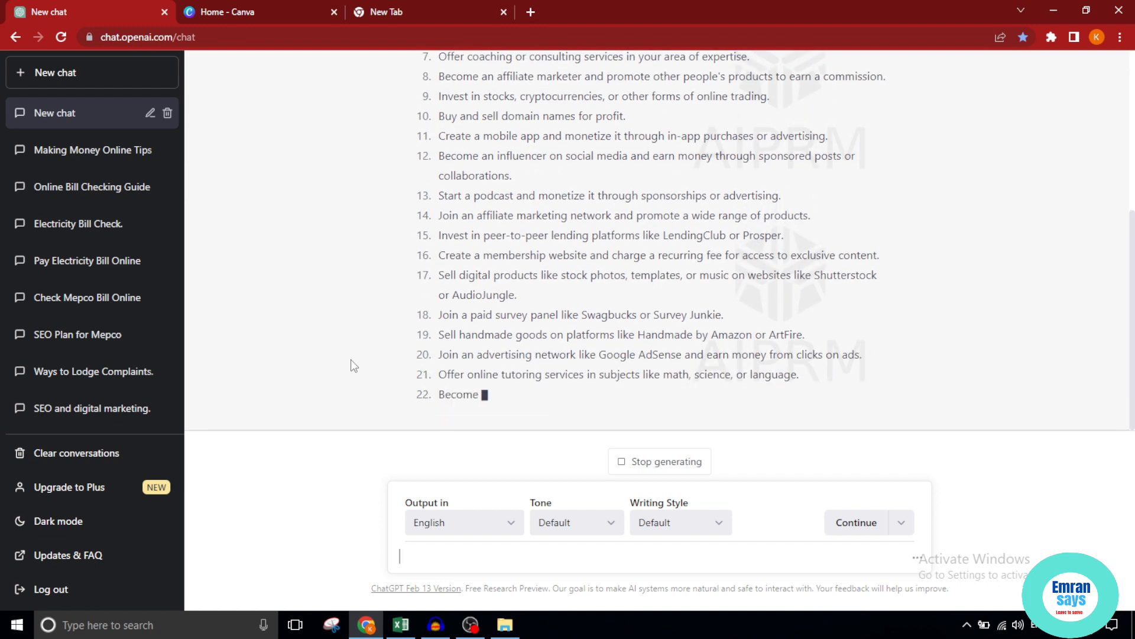
- Check the Canva home page and return to ChatGPT to read through the generated list of money-making tips
click(282, 8)
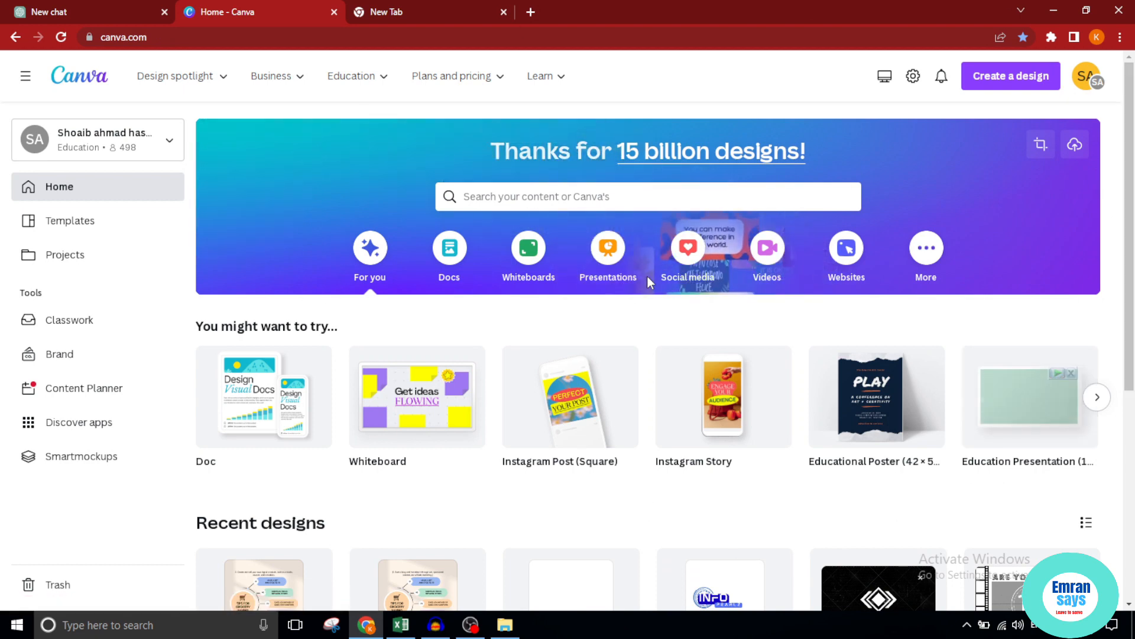
click(106, 8)
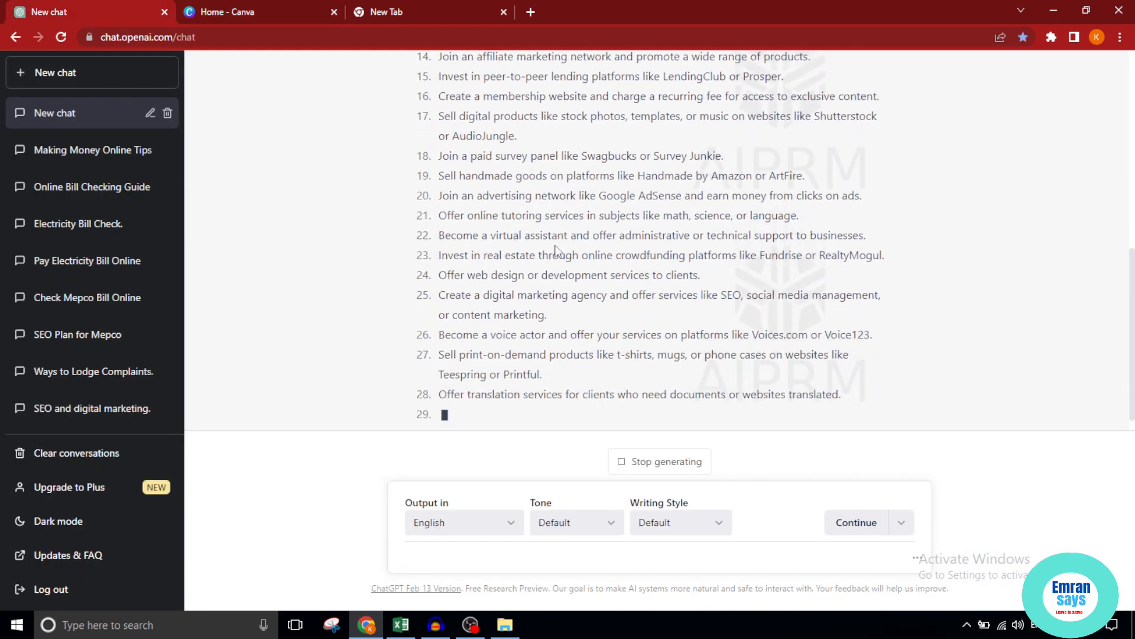
scroll(331, 77, up, 8)
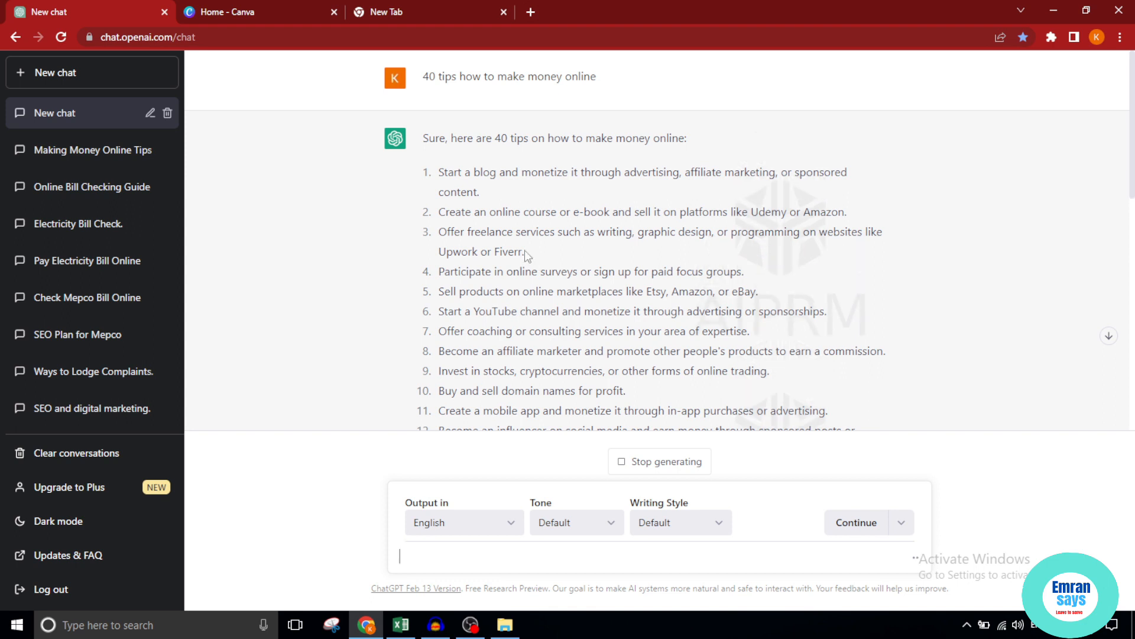
scroll(525, 251, down, 5)
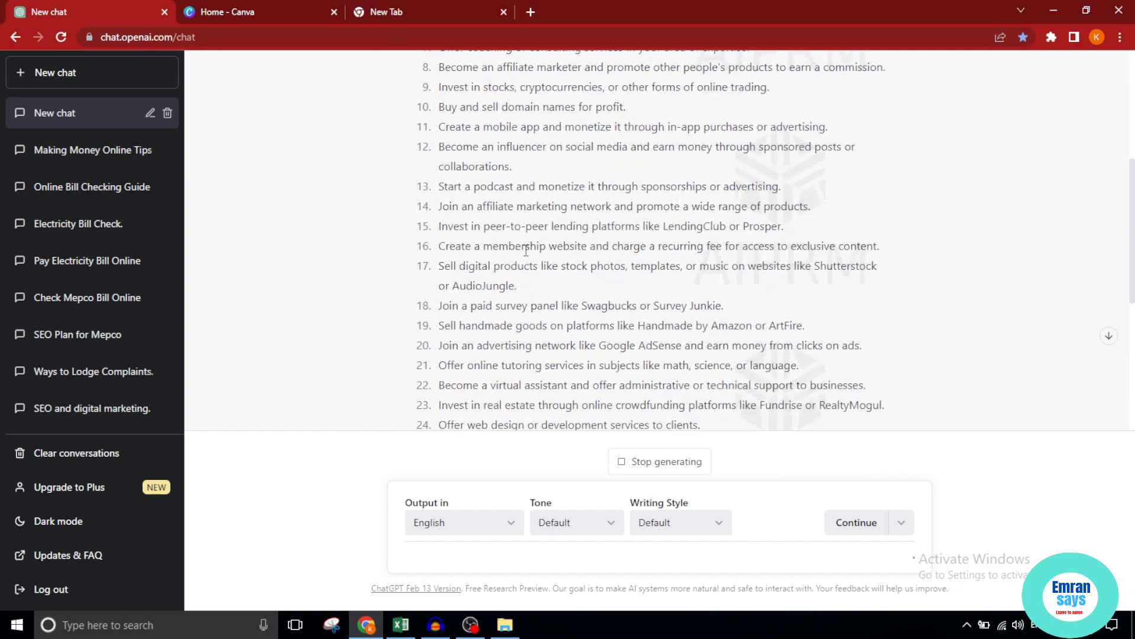
scroll(525, 250, down, 5)
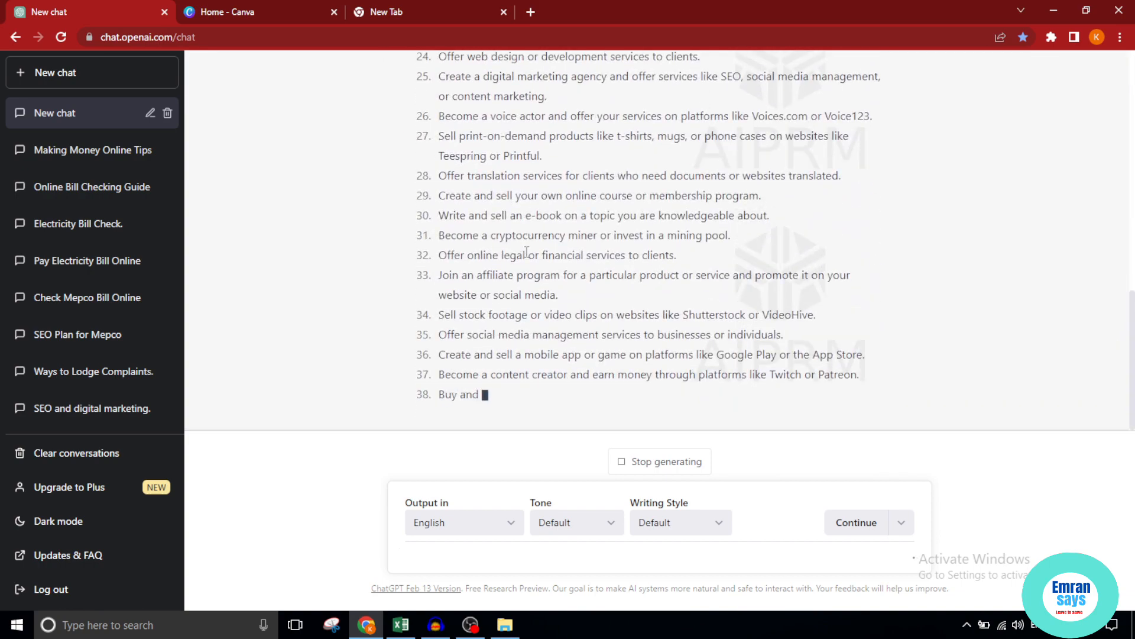
scroll(525, 250, up, 10)
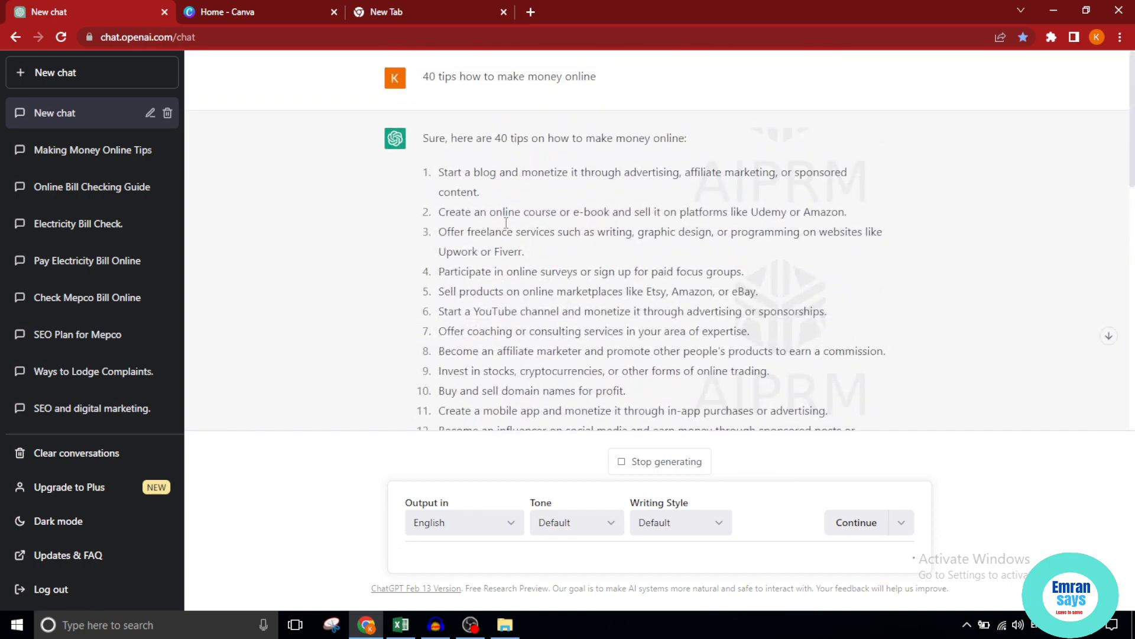
scroll(475, 292, down, 12)
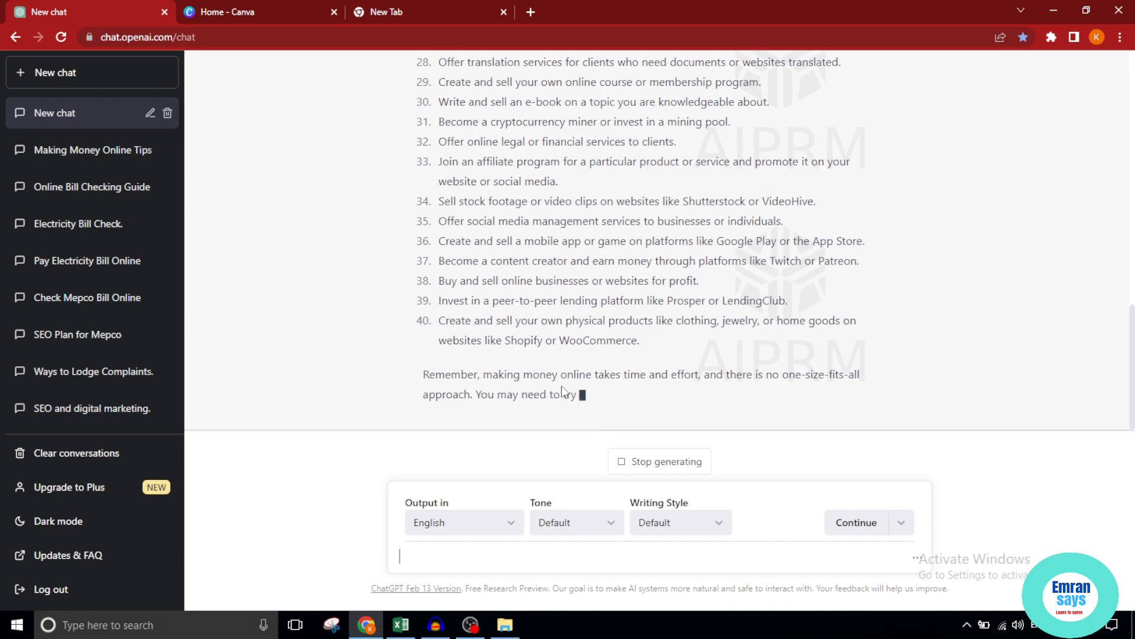
scroll(539, 336, up, 5)
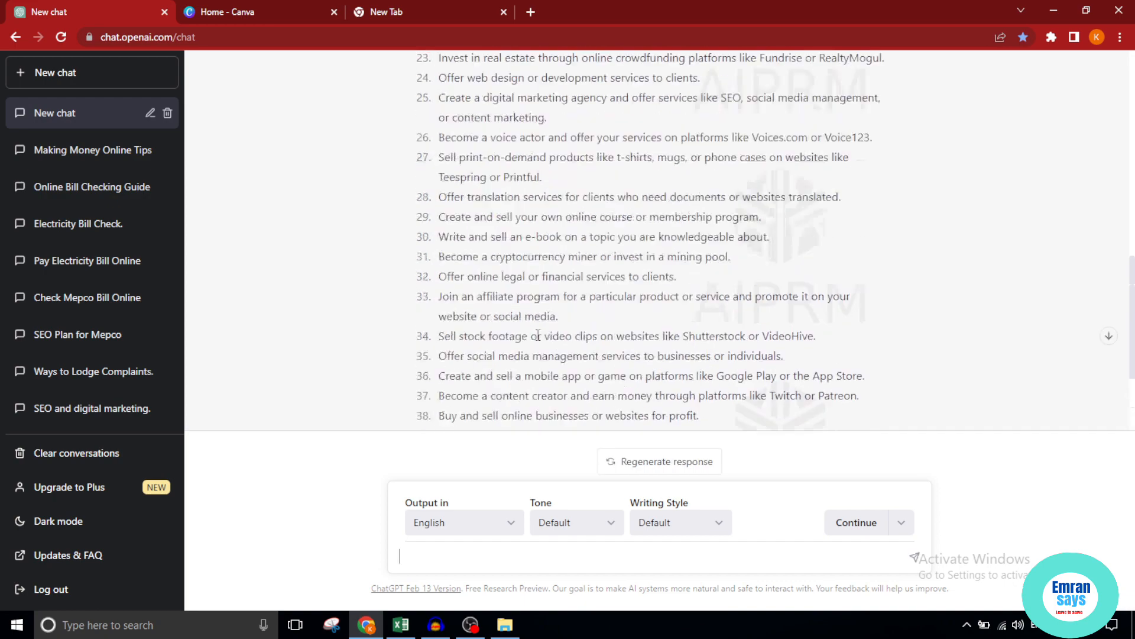
scroll(540, 340, down, 5)
scroll(538, 340, up, 10)
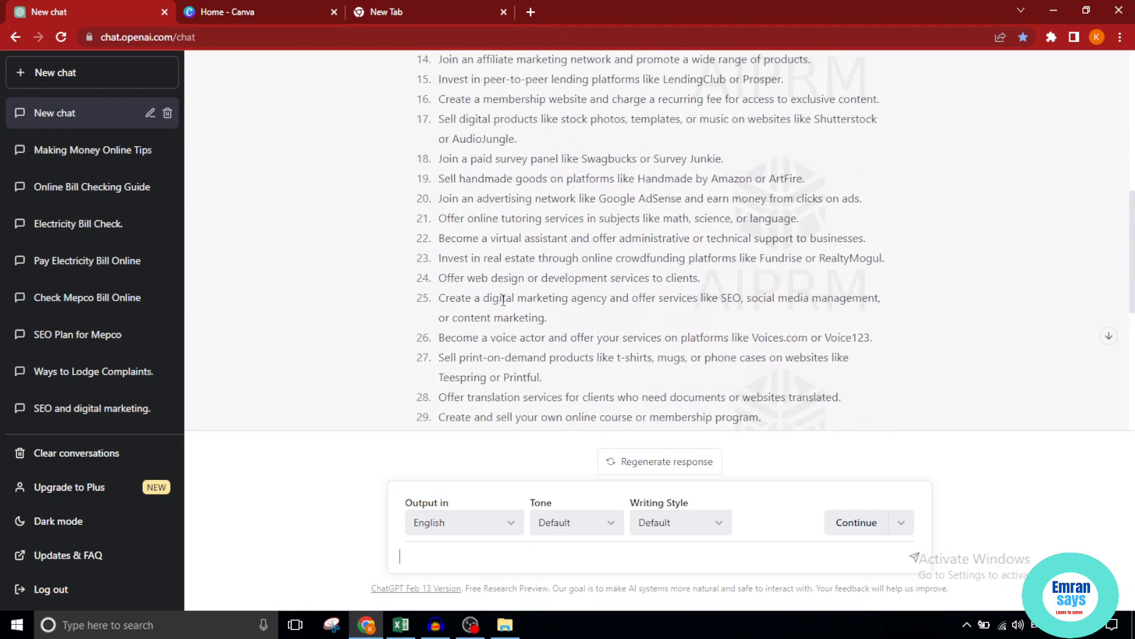
- Copy the numbered list of 40 tips from the response and paste it into the blank Excel workbook starting at cell A1
drag(419, 172, 644, 344)
right_click(548, 189)
click(568, 197)
click(408, 629)
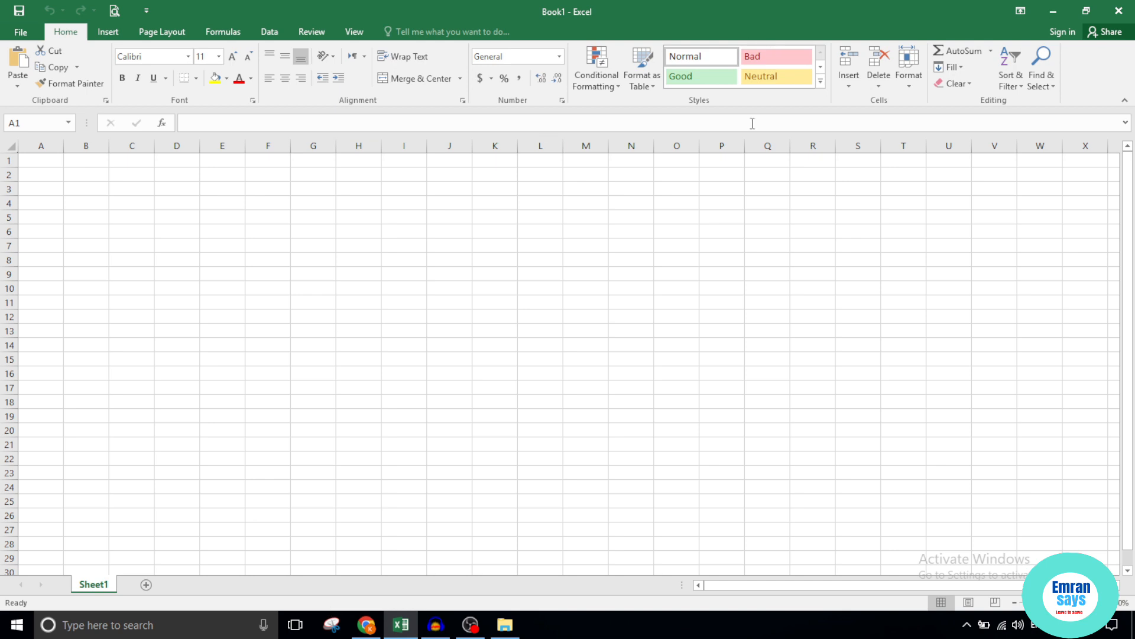
click(34, 160)
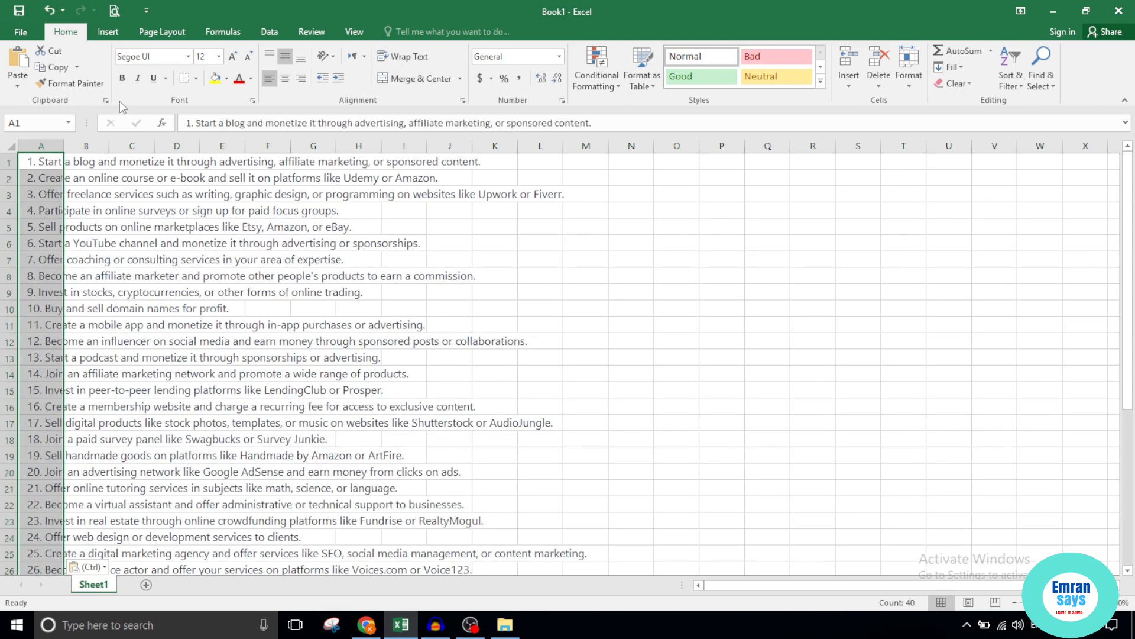
scroll(183, 412, down, 9)
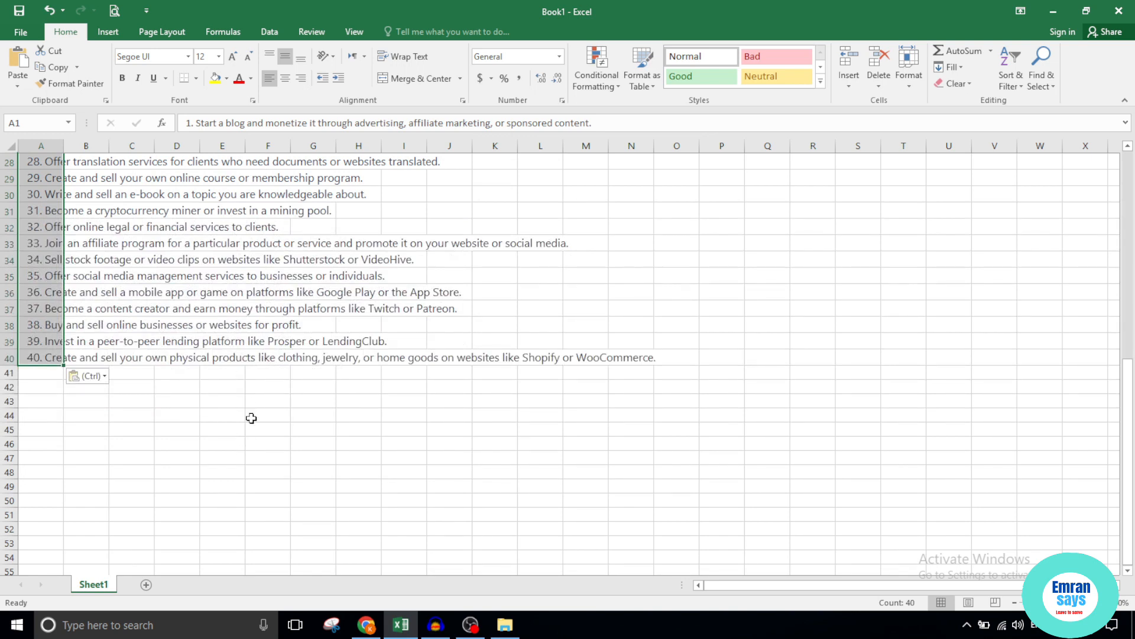
scroll(236, 407, up, 9)
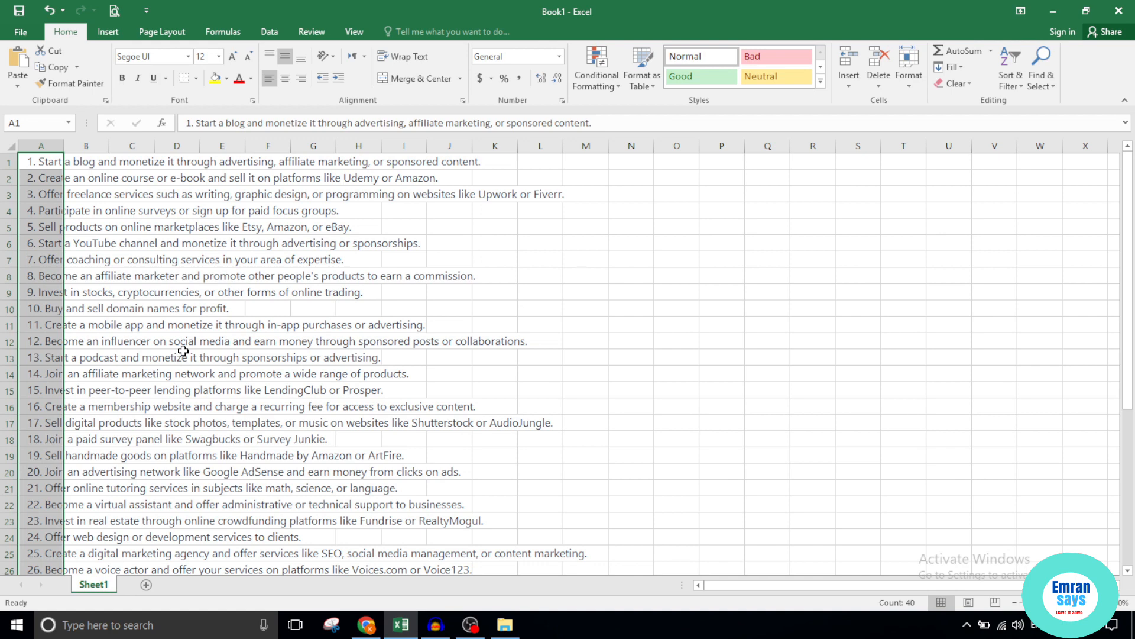
- Save the workbook to the Desktop as "40 money making tips" in CSV (Macintosh) format
click(18, 32)
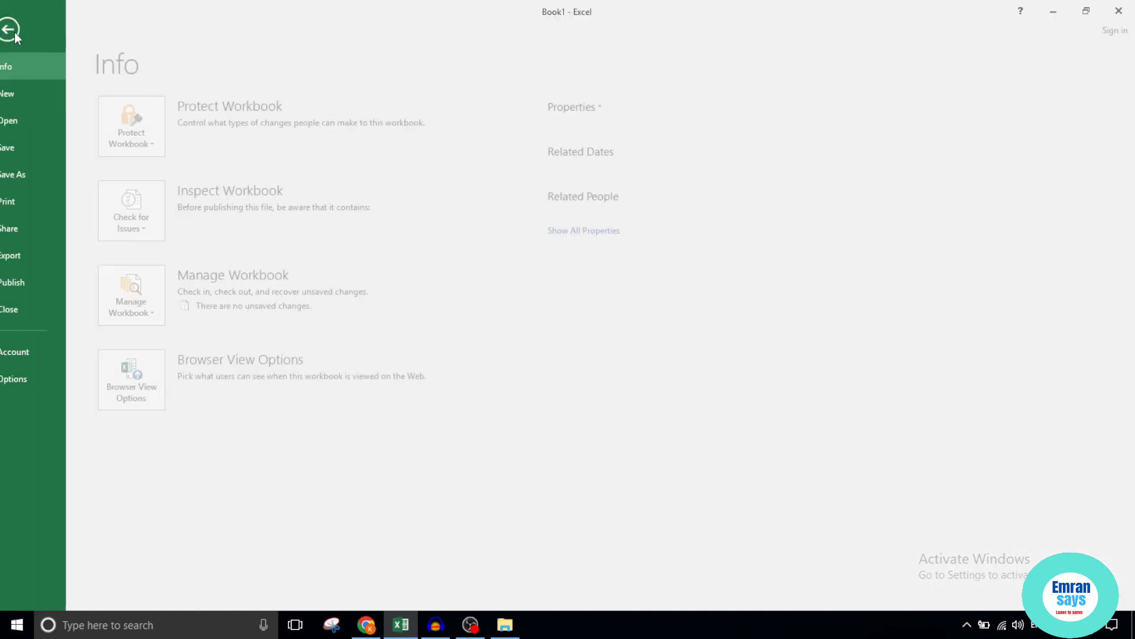
click(47, 177)
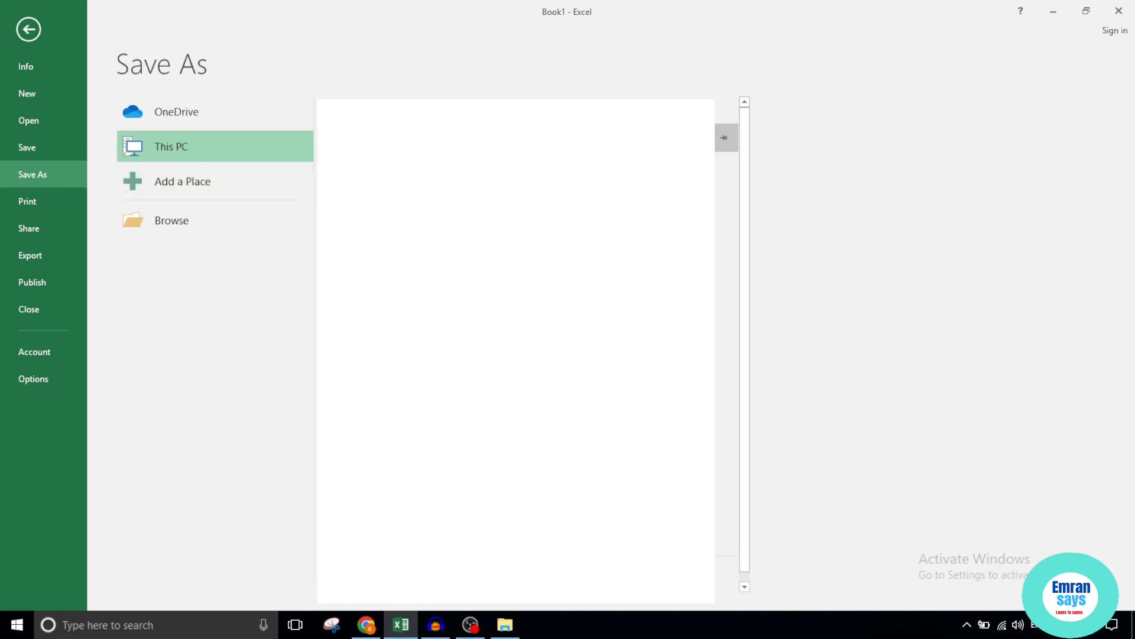
click(426, 137)
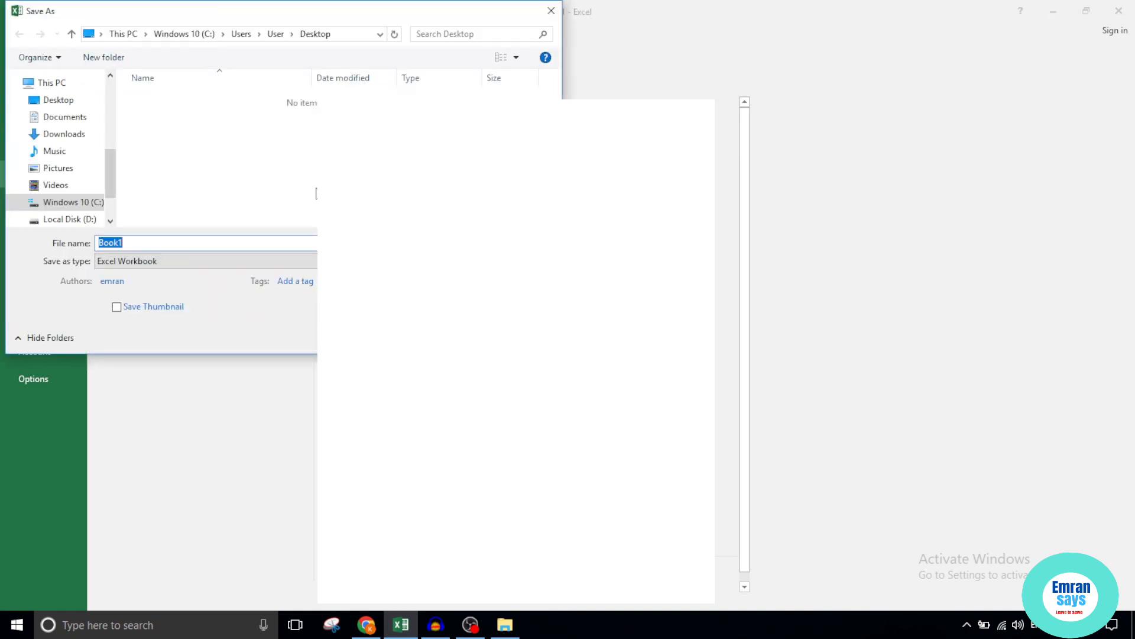
text(40 money making tips)
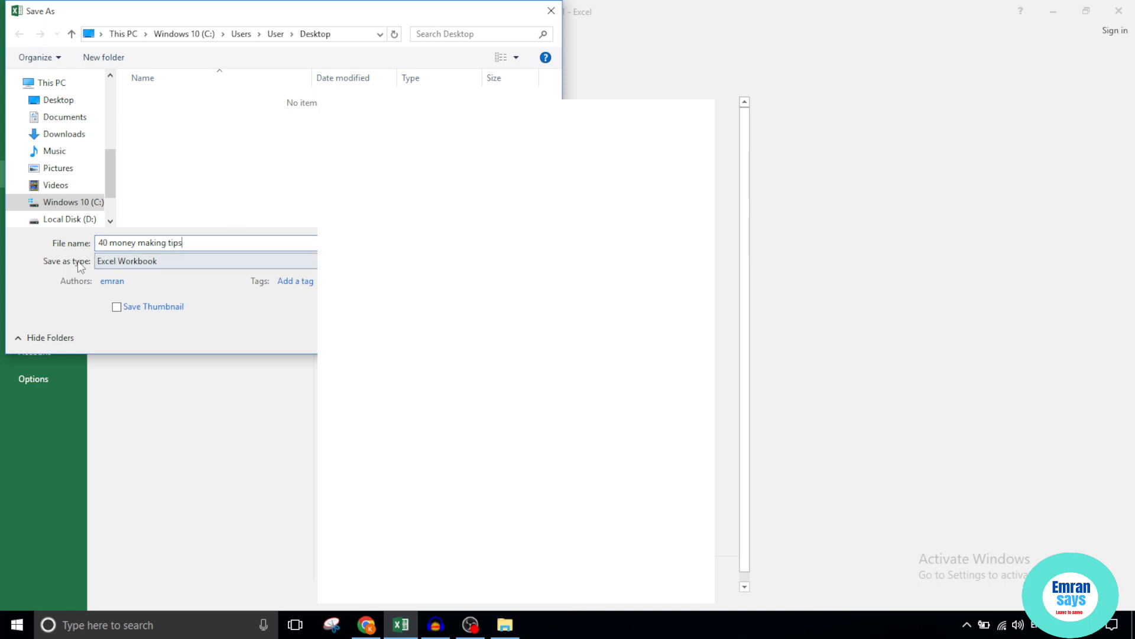
click(152, 262)
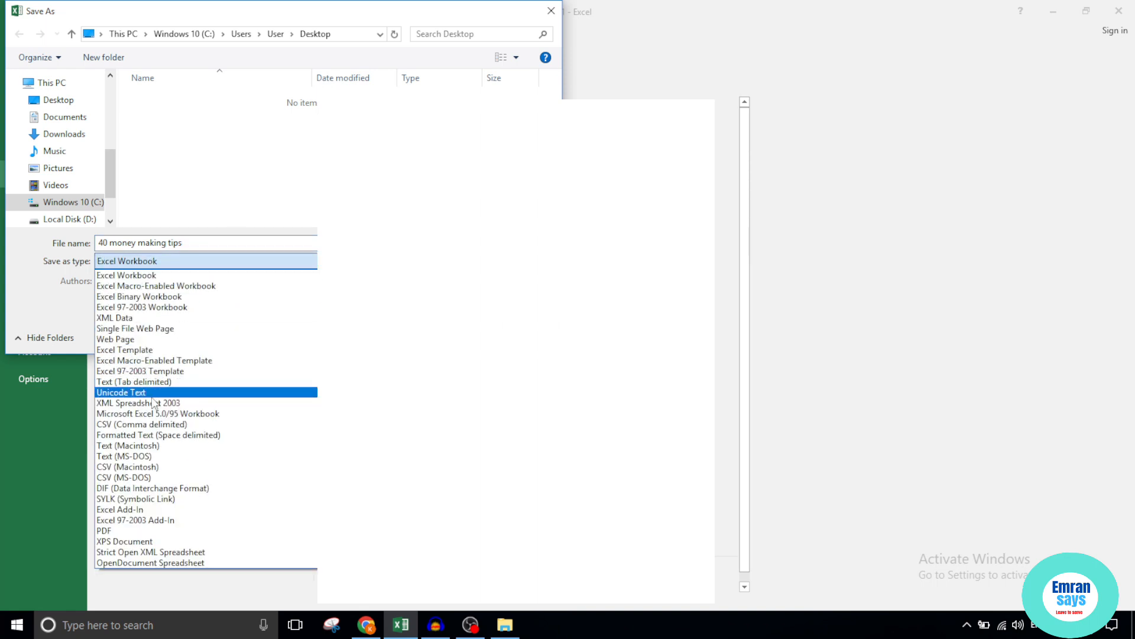
click(151, 460)
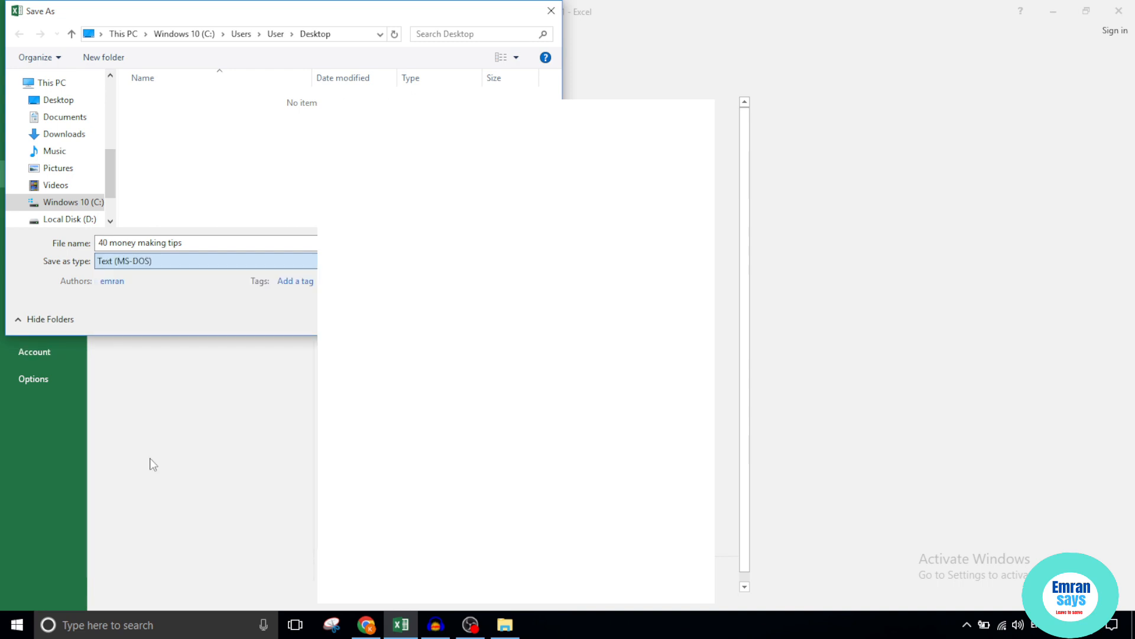
click(174, 261)
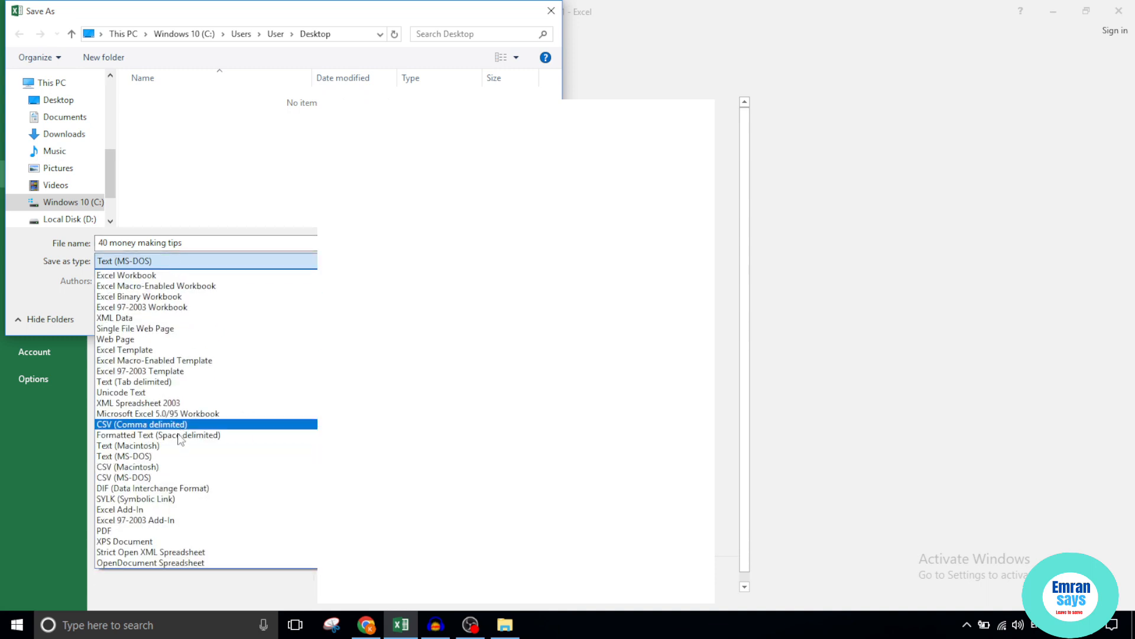
click(177, 466)
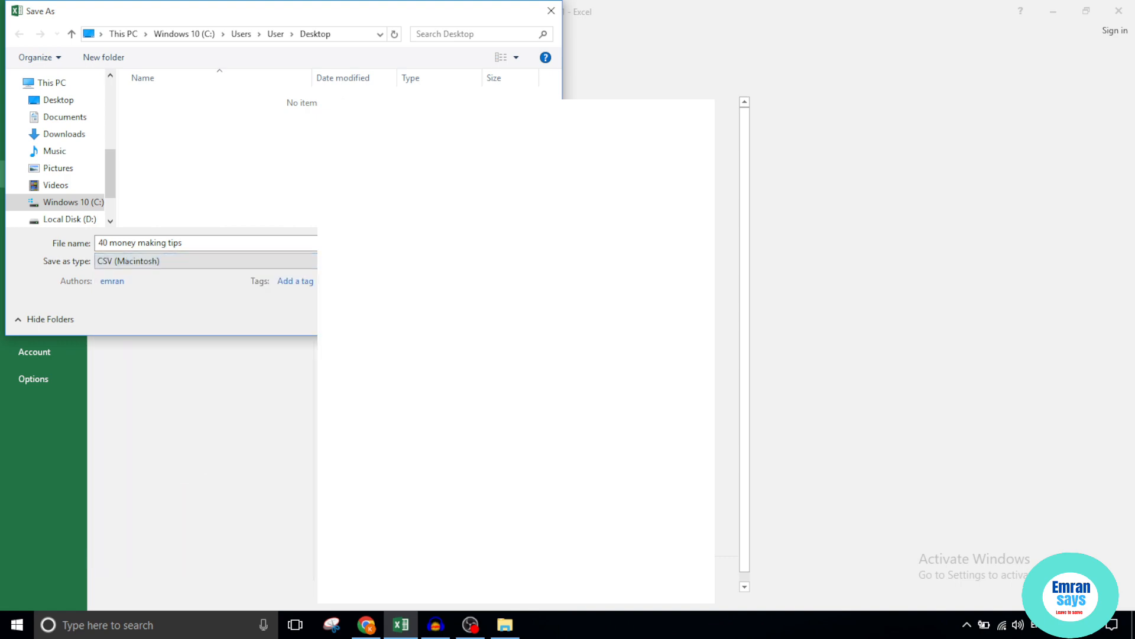
click(455, 319)
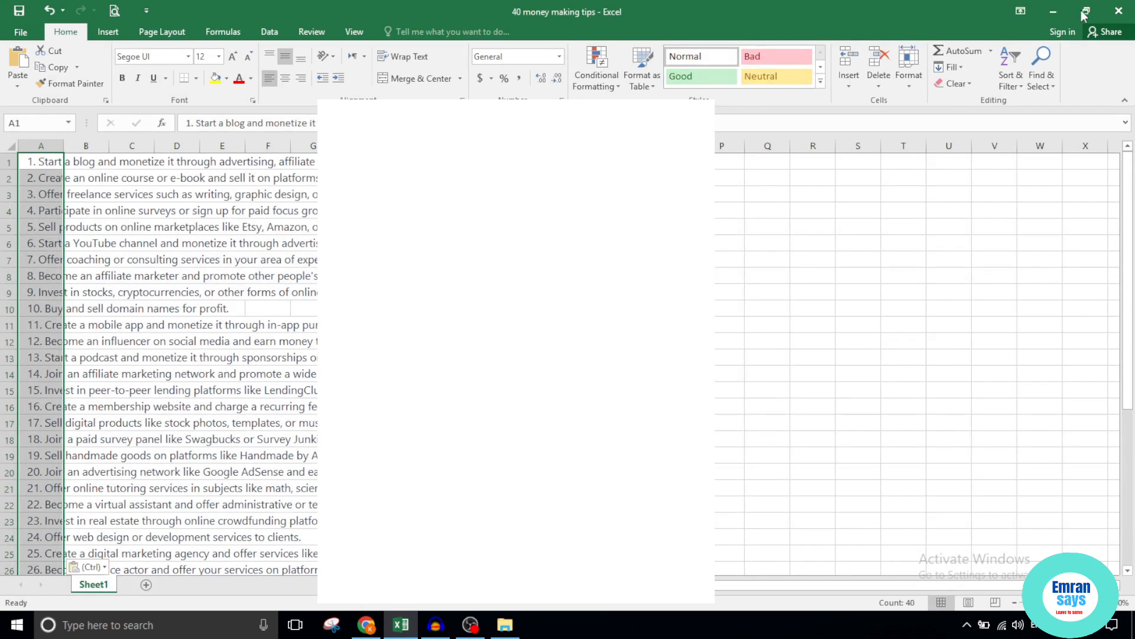
- Minimize all open windows and locate the 40 money making tips file on the desktop
click(1061, 8)
click(1062, 5)
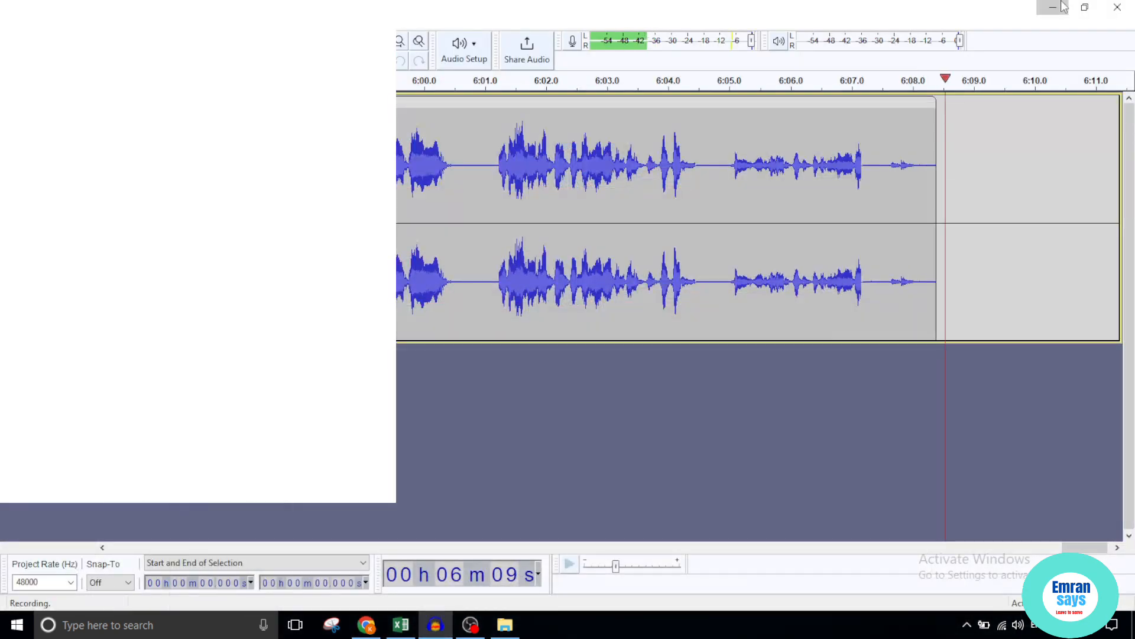
click(1062, 5)
click(1062, 5)
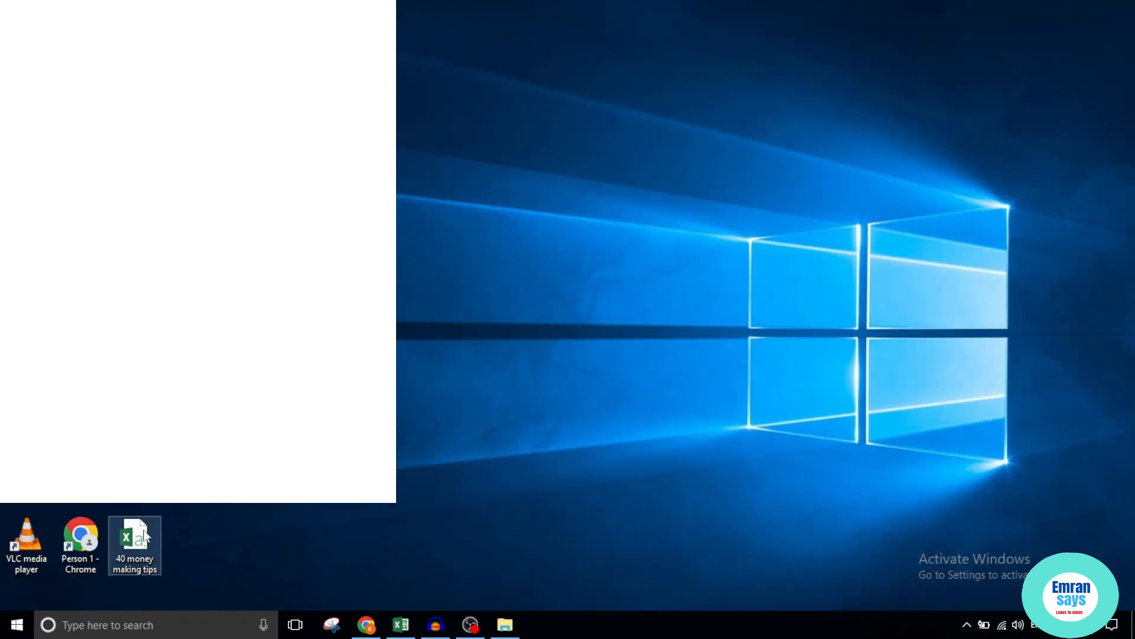
- Switch to the Canva home page and create a blank Instagram Post (Square) design from the Social media category
click(435, 624)
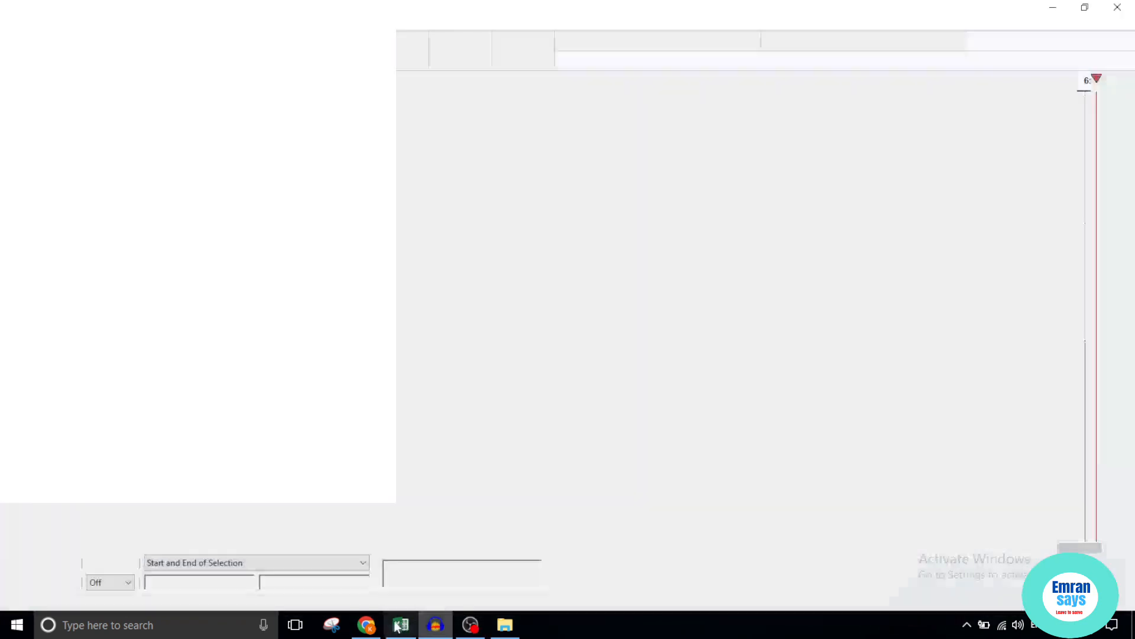
click(381, 625)
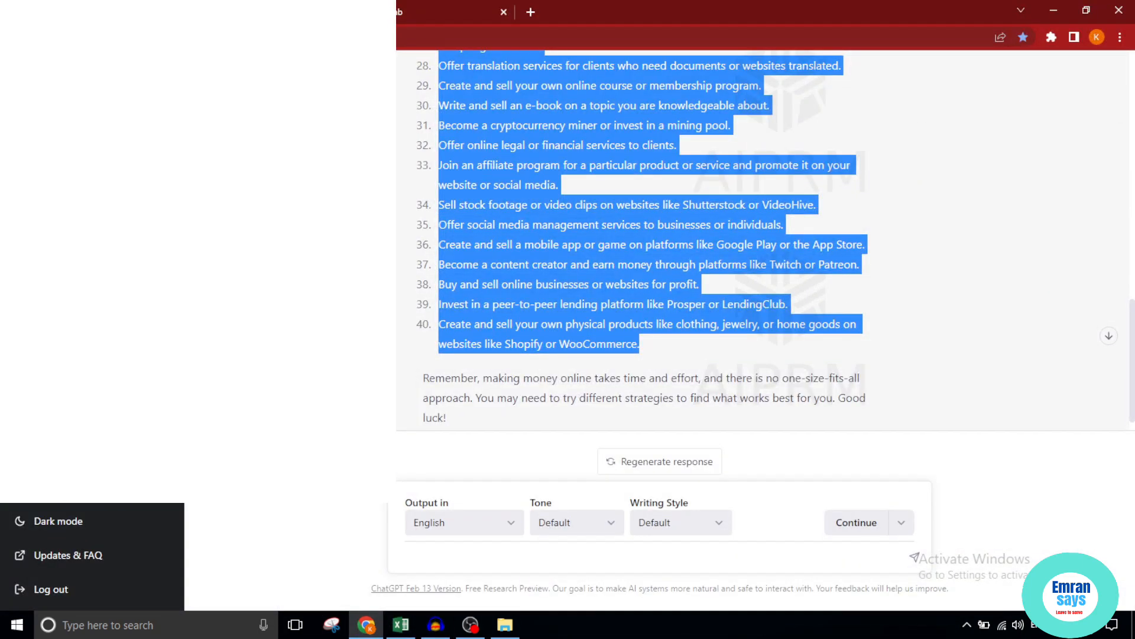
click(241, 10)
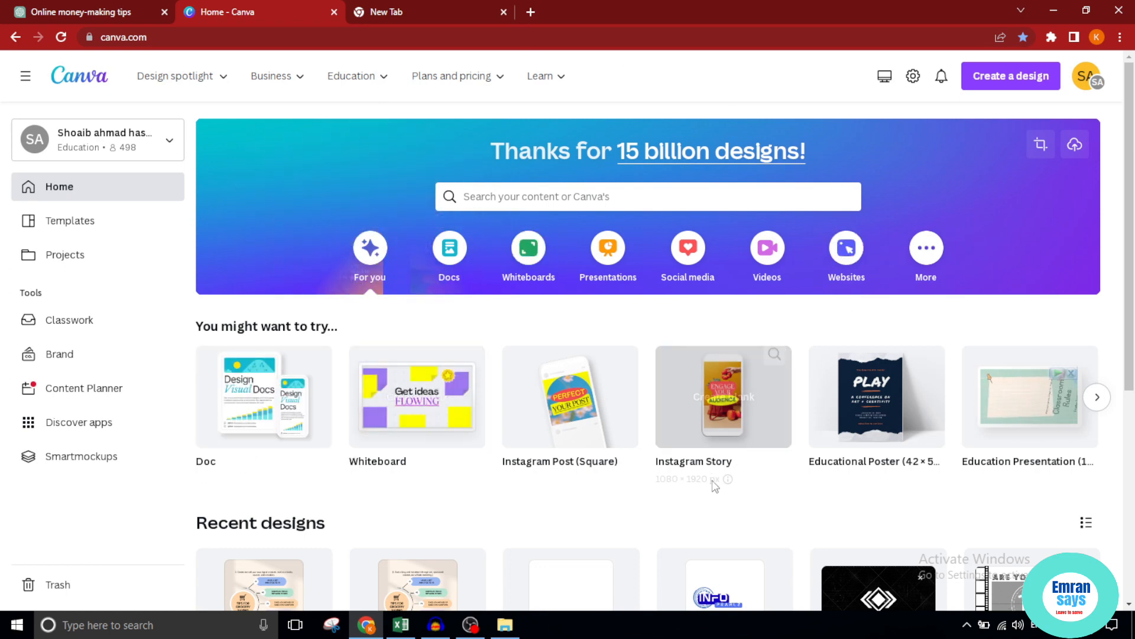
scroll(709, 467, down, 1)
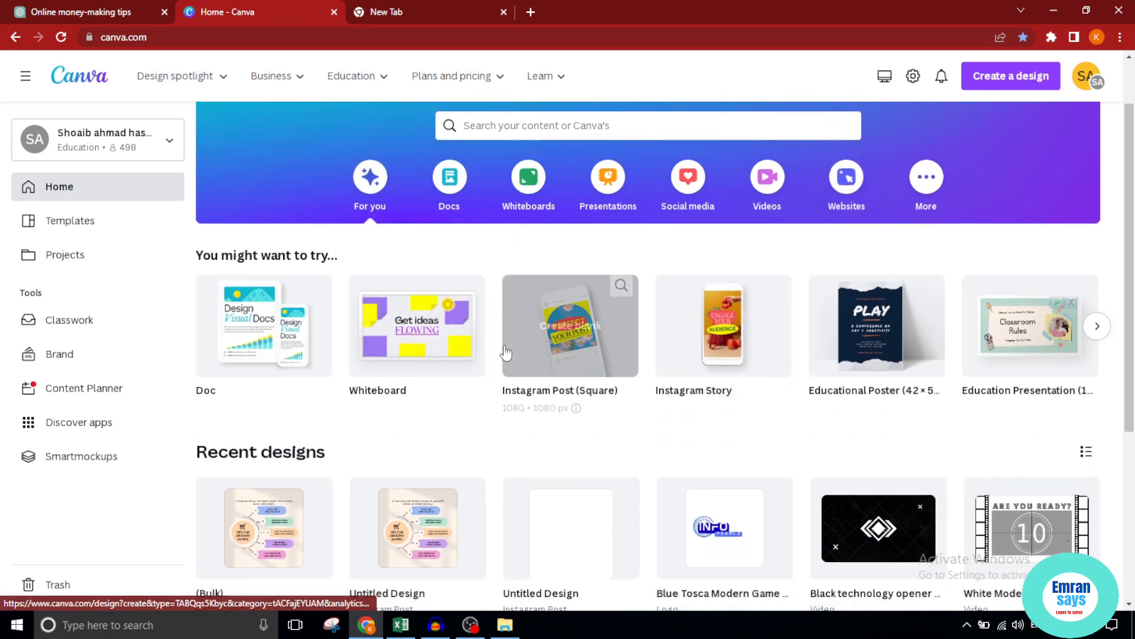
scroll(469, 324, up, 1)
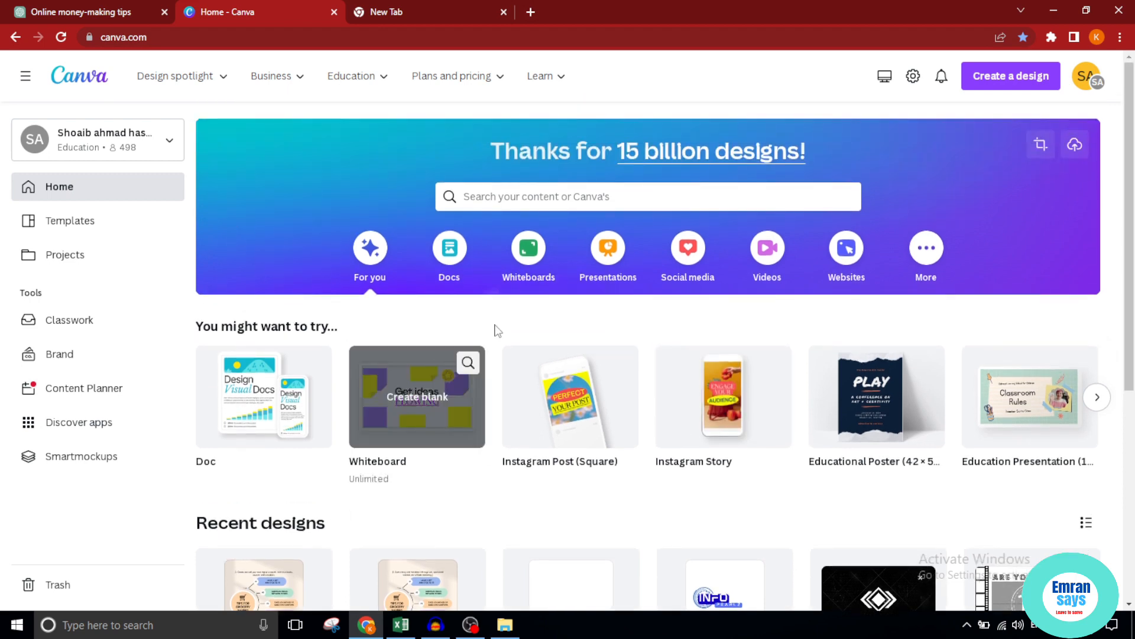
click(688, 260)
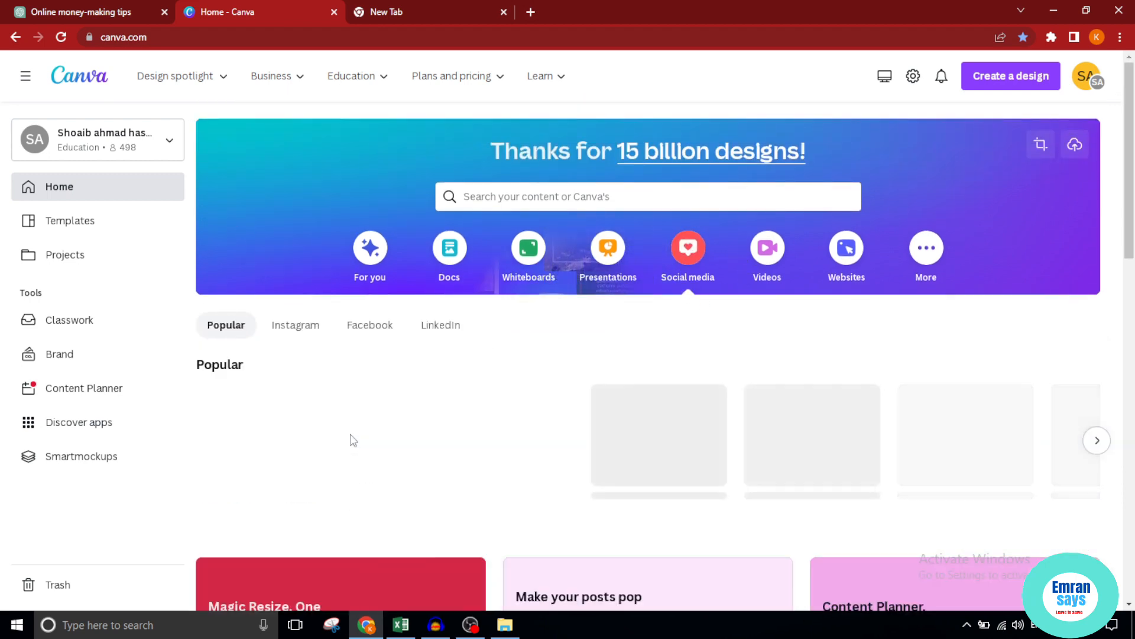
scroll(641, 383, down, 2)
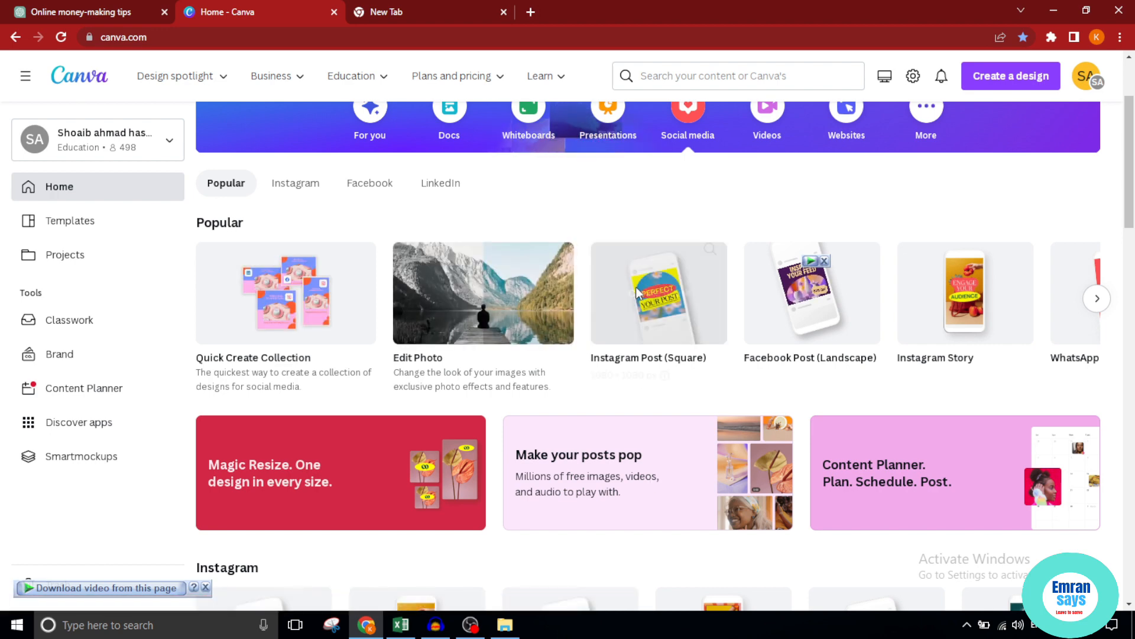
click(637, 294)
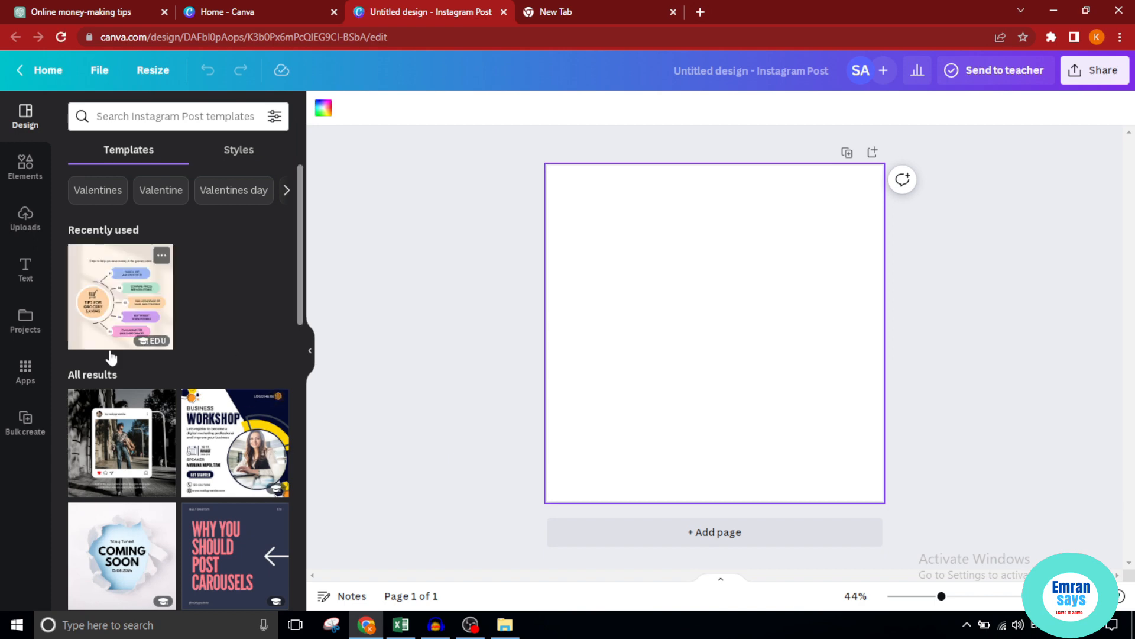
- Find the "Never stop working towards your dreams." template among the Instagram Post templates and apply it to the blank page
scroll(220, 402, down, 7)
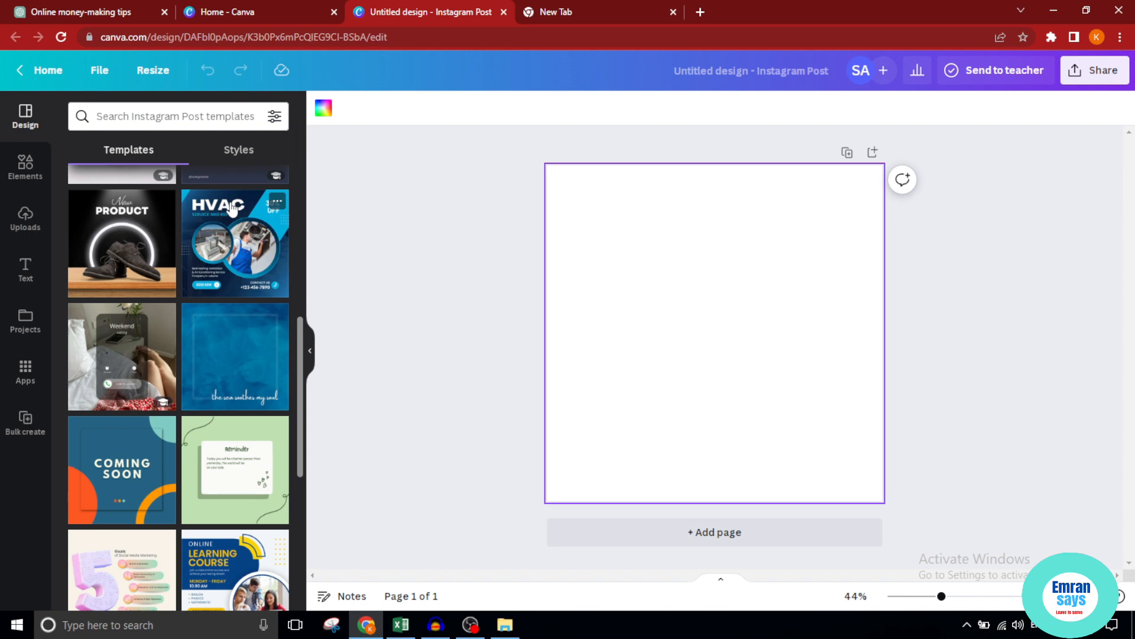
scroll(207, 501, down, 4)
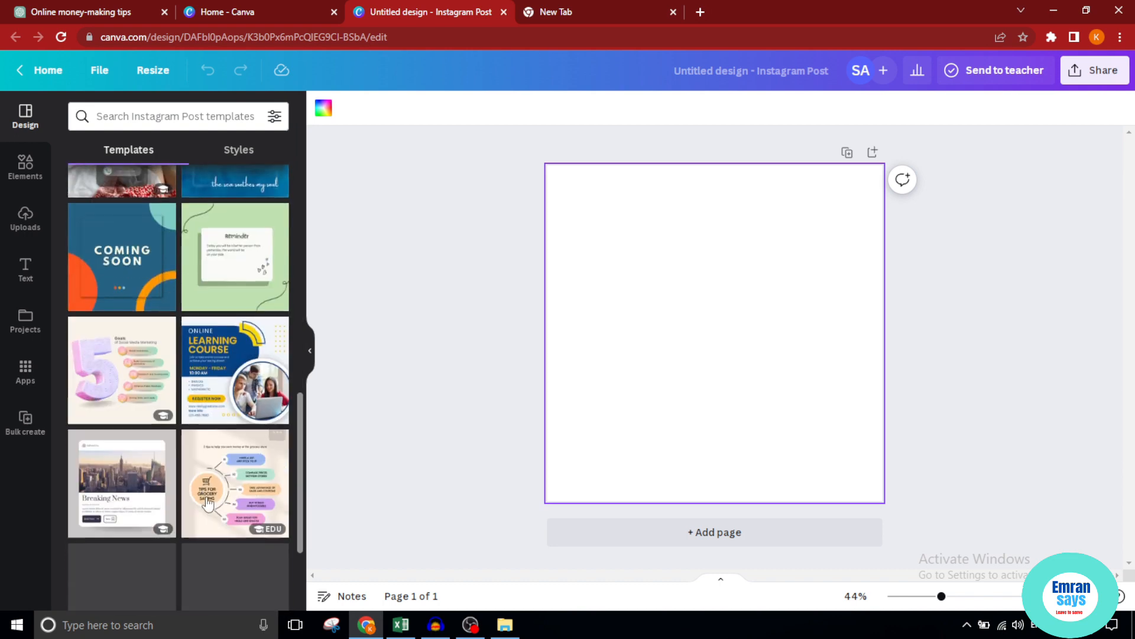
scroll(207, 502, down, 3)
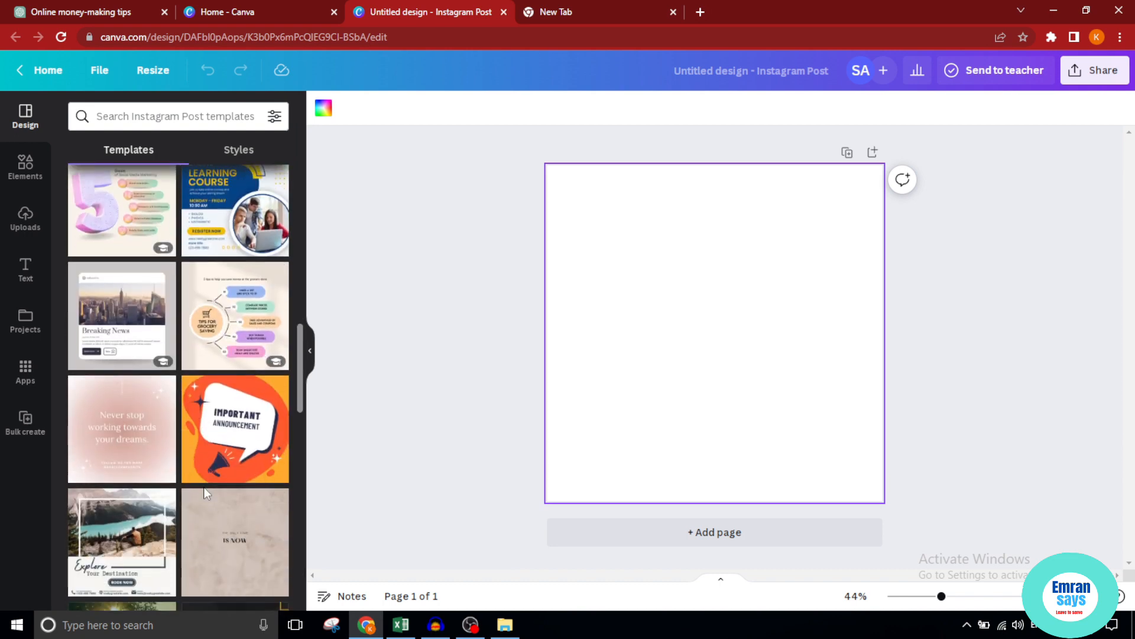
scroll(206, 494, down, 3)
click(109, 272)
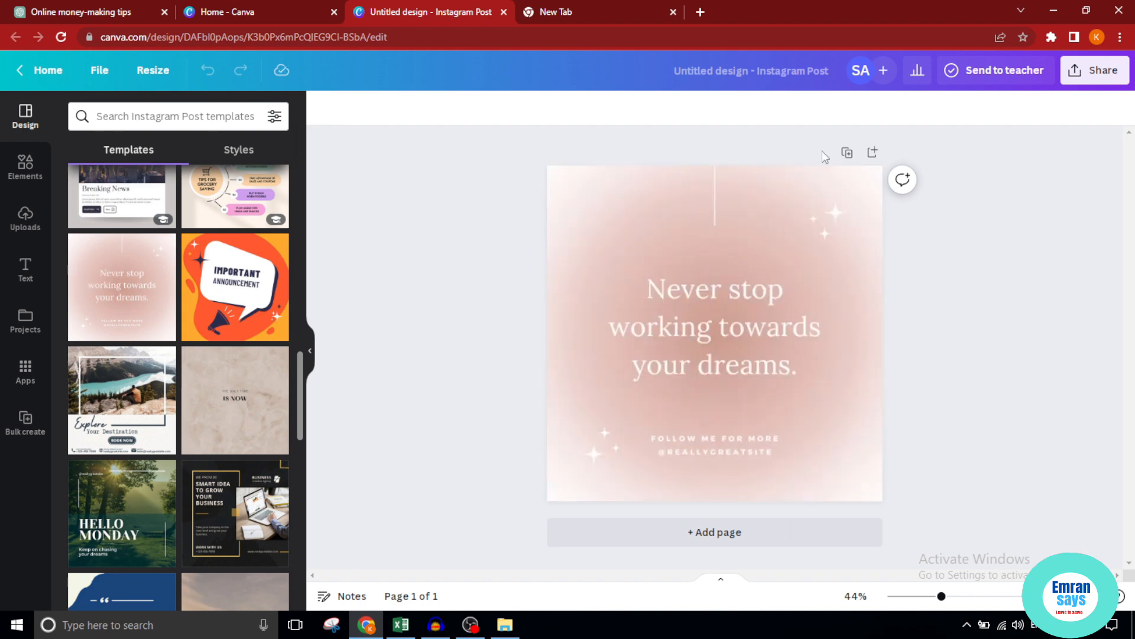
- Change the page background behind the quote to the medium blue from the default colors
click(830, 168)
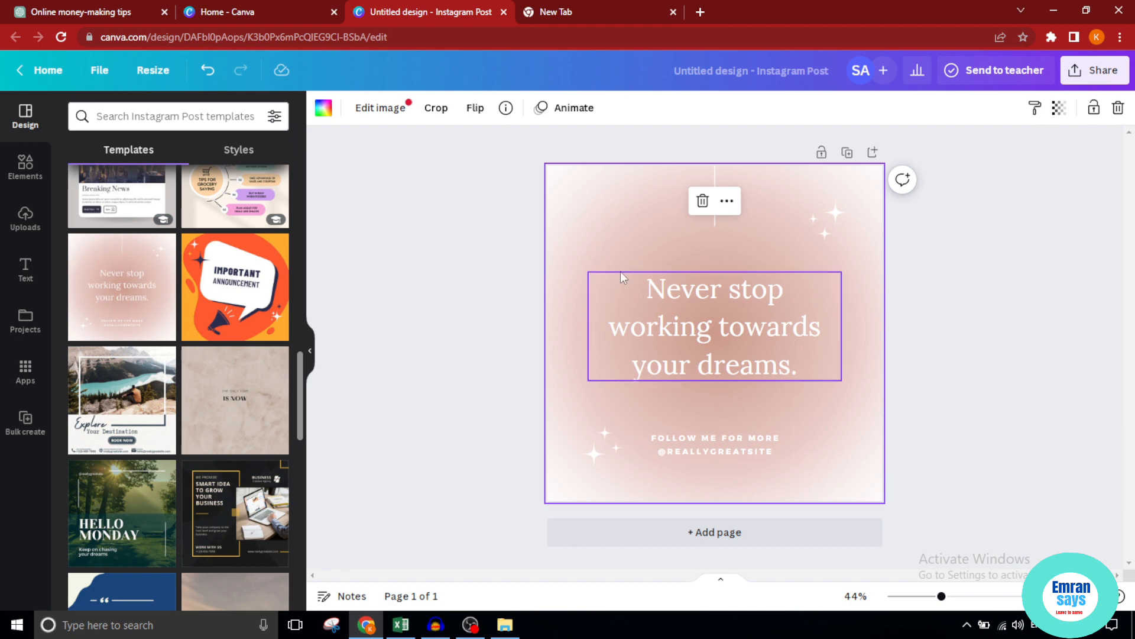
click(690, 308)
click(615, 224)
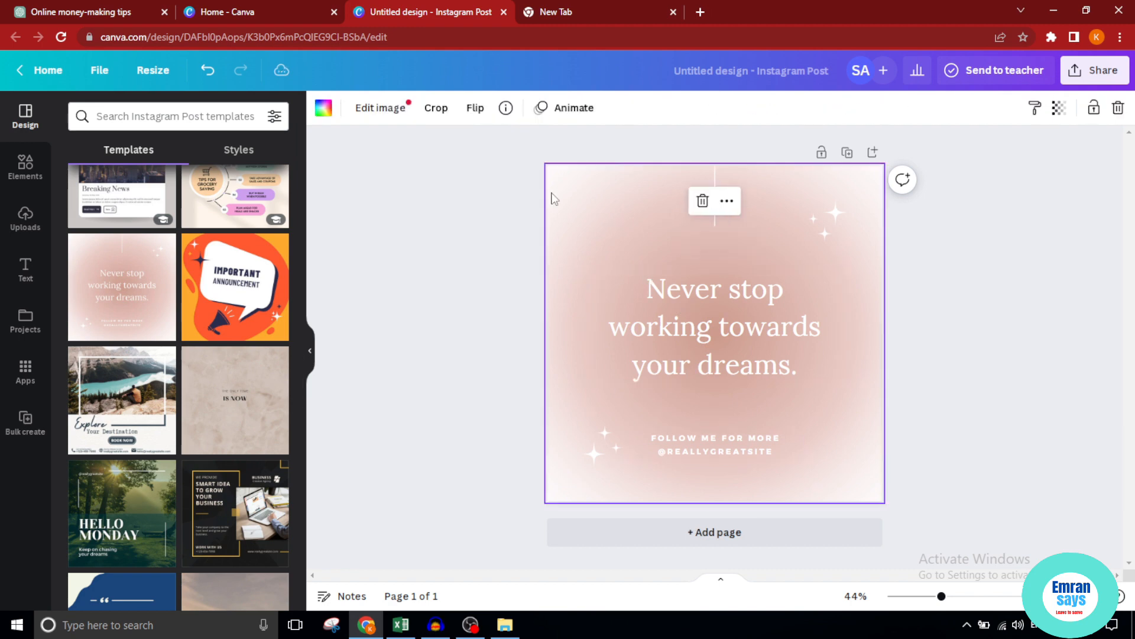
click(323, 108)
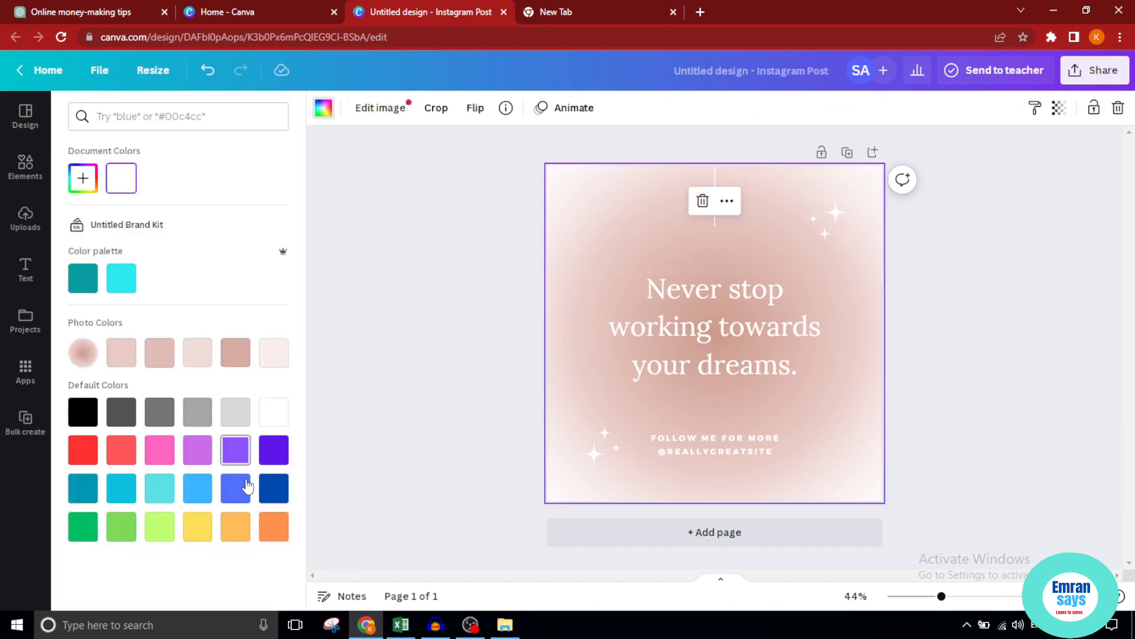
click(235, 427)
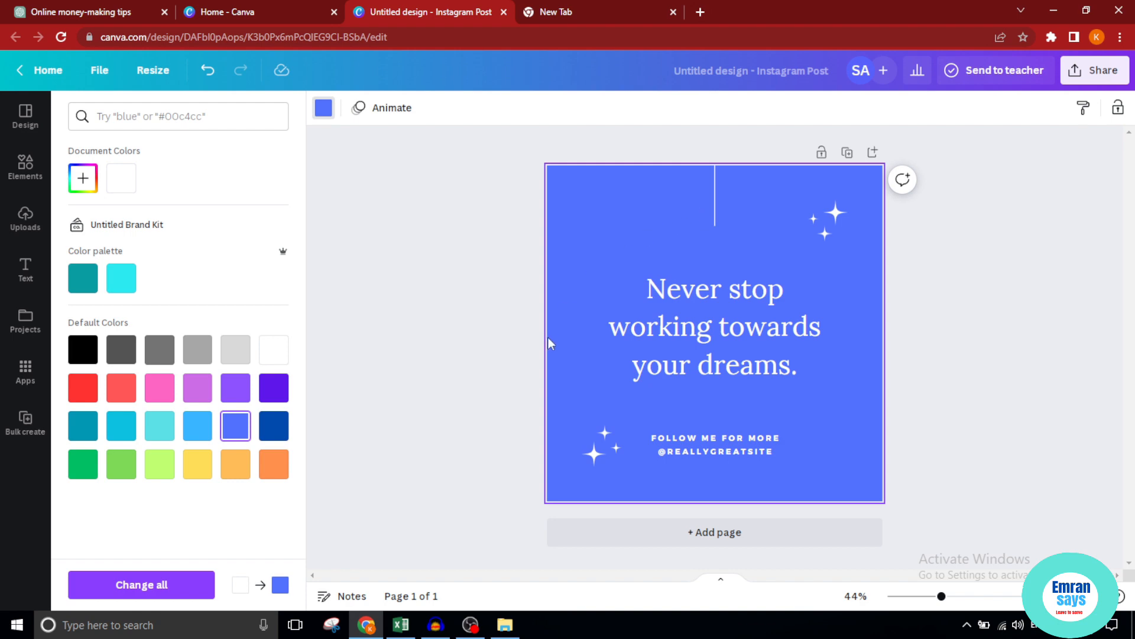
- Set the font of the "Never stop working towards your dreams." text to League Spartan
click(651, 300)
click(409, 110)
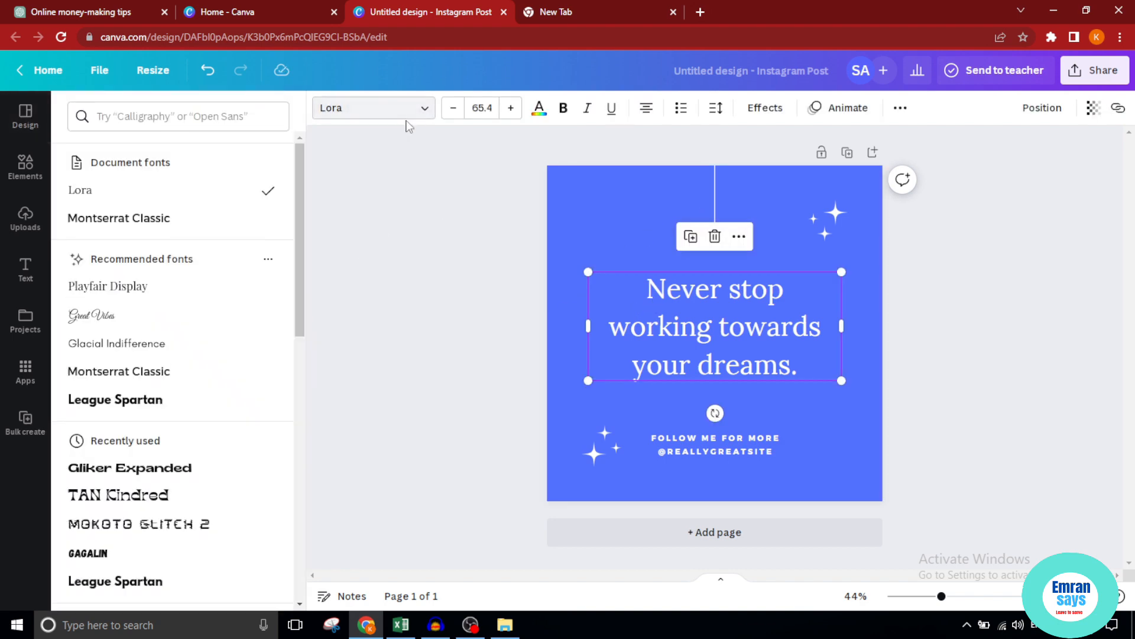
click(415, 112)
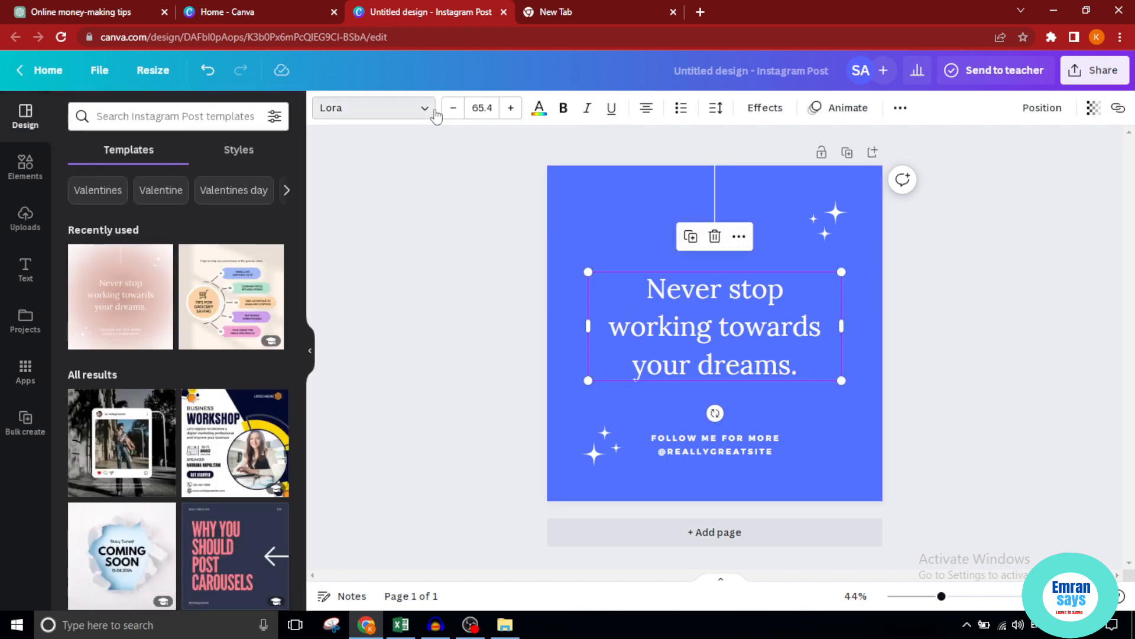
click(414, 109)
click(116, 399)
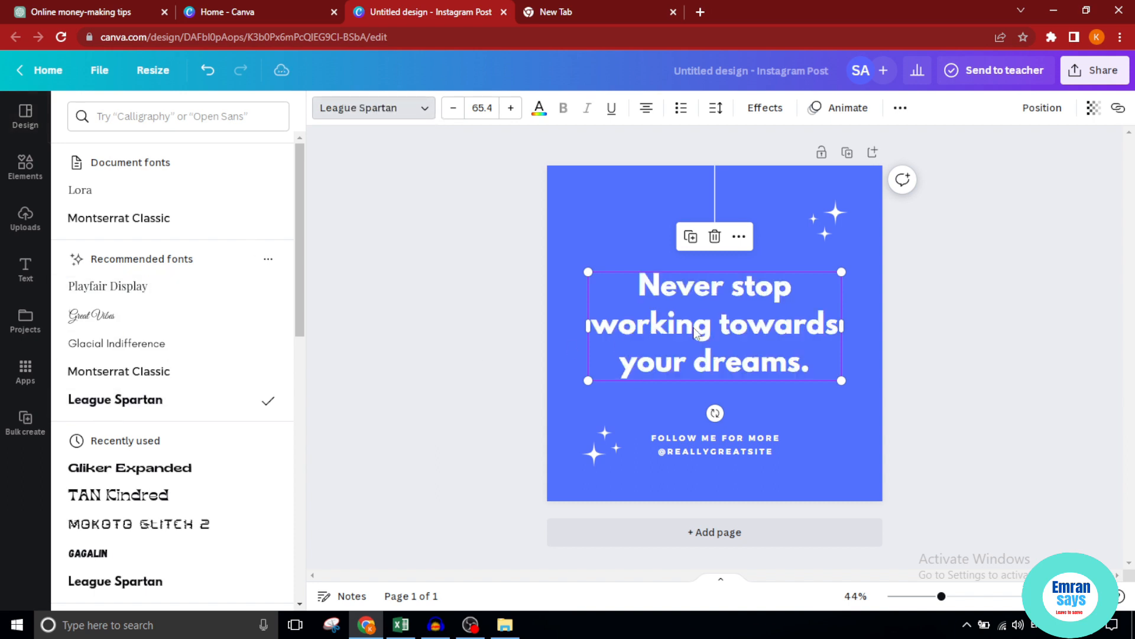
click(496, 227)
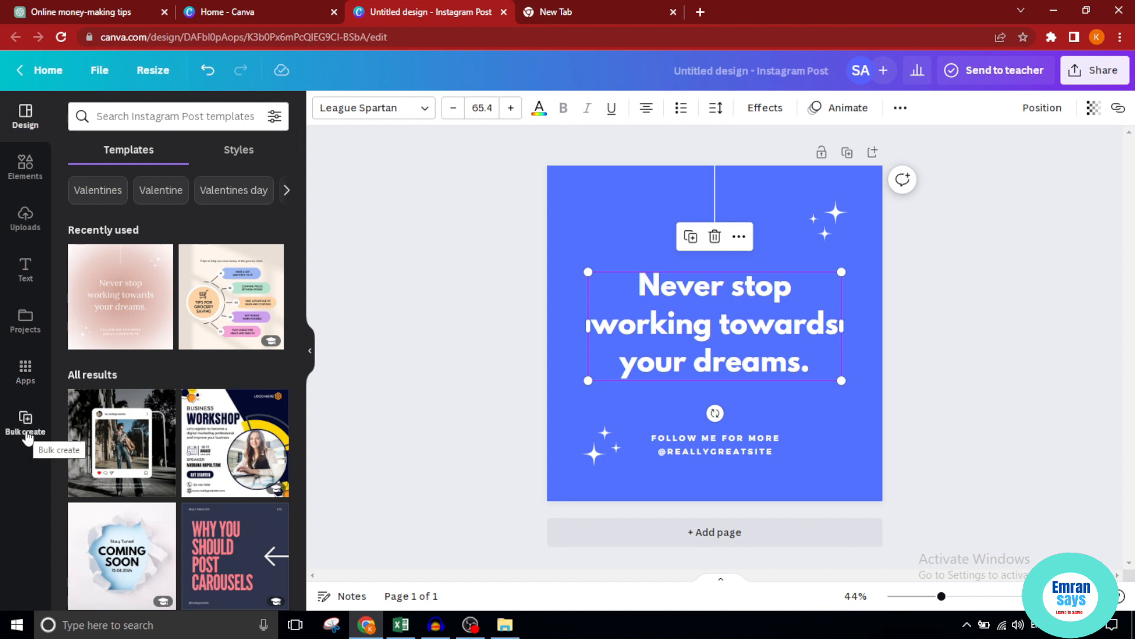
- Look through the available apps, open Bulk create and upload the "40 money making tips" CSV file from the Desktop
click(26, 376)
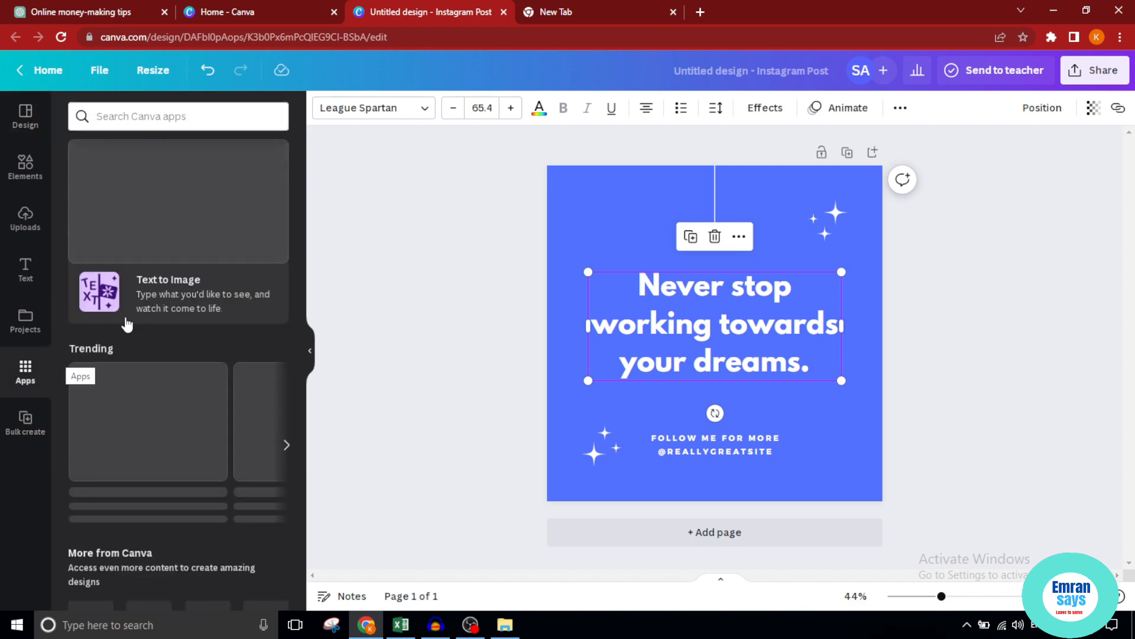
scroll(230, 461, down, 4)
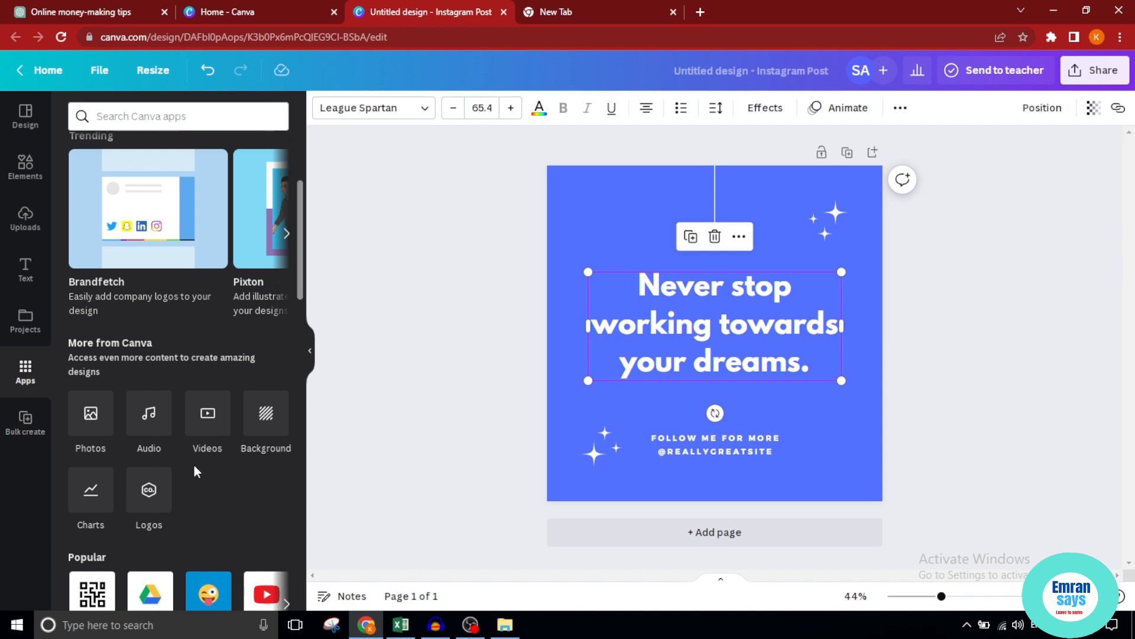
click(21, 435)
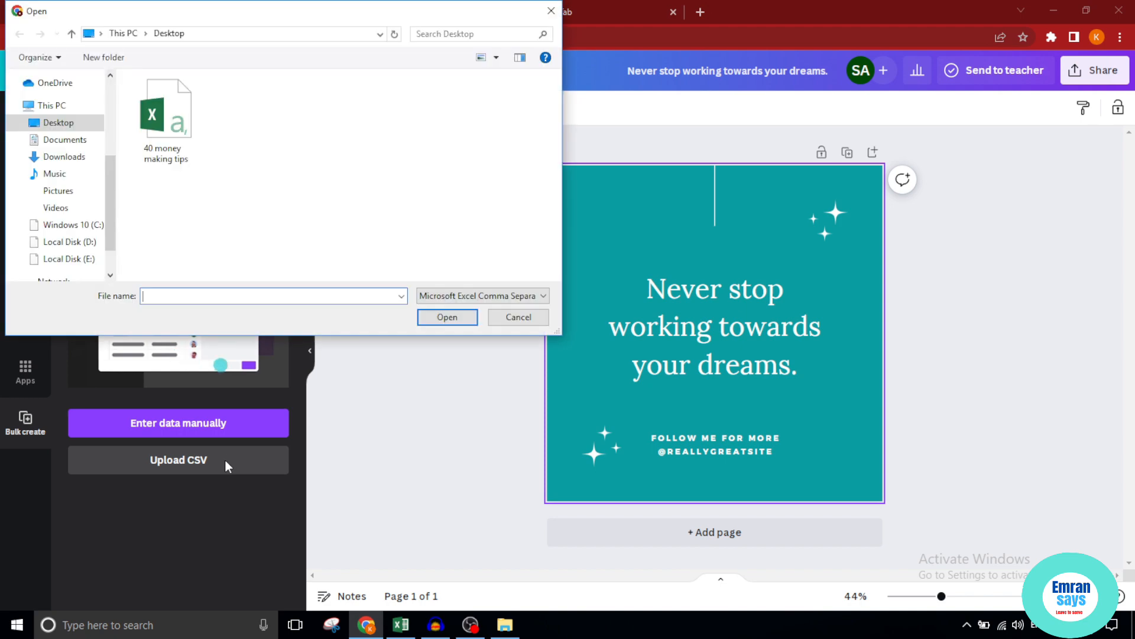
click(176, 125)
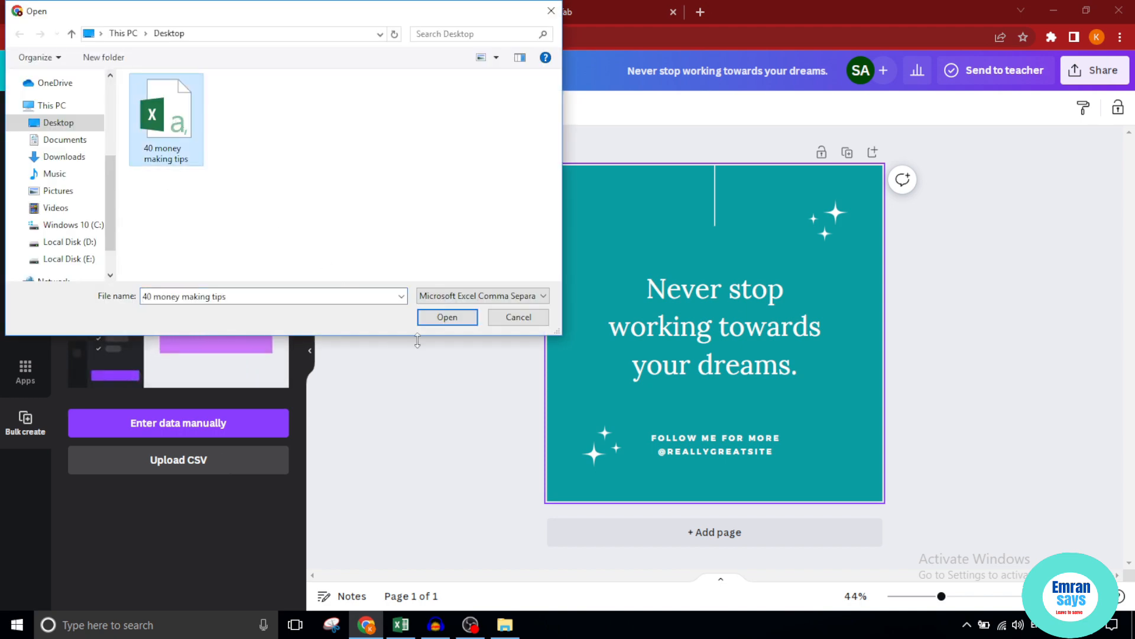
click(447, 317)
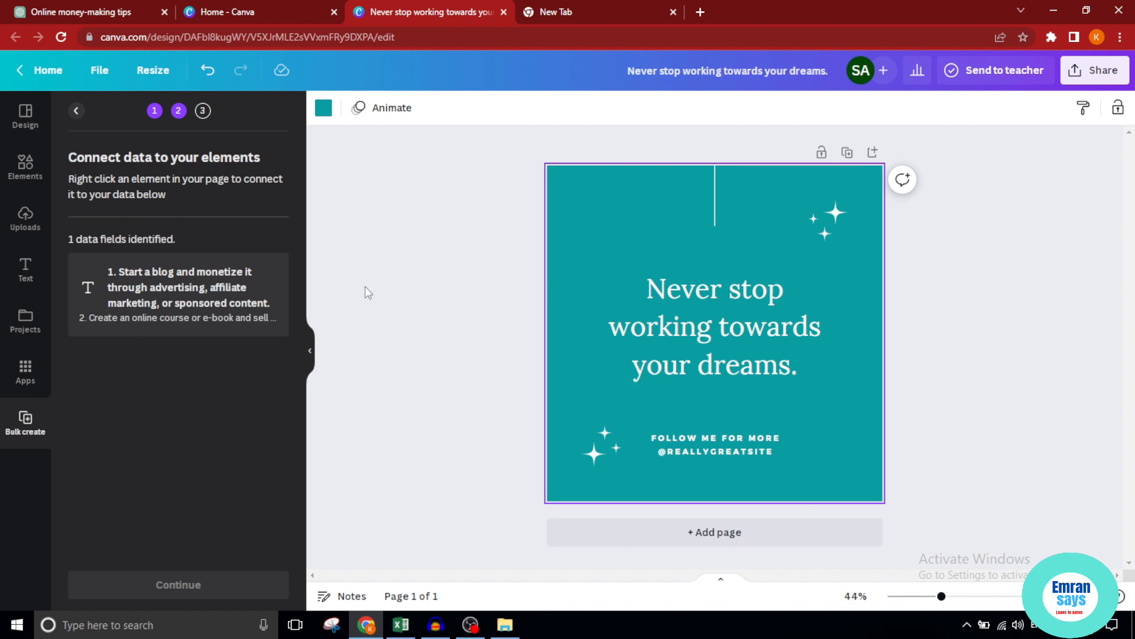
- Connect the main quote text to the CSV's tip data field and move the text box slightly up on the page
right_click(675, 291)
mouse_move(711, 434)
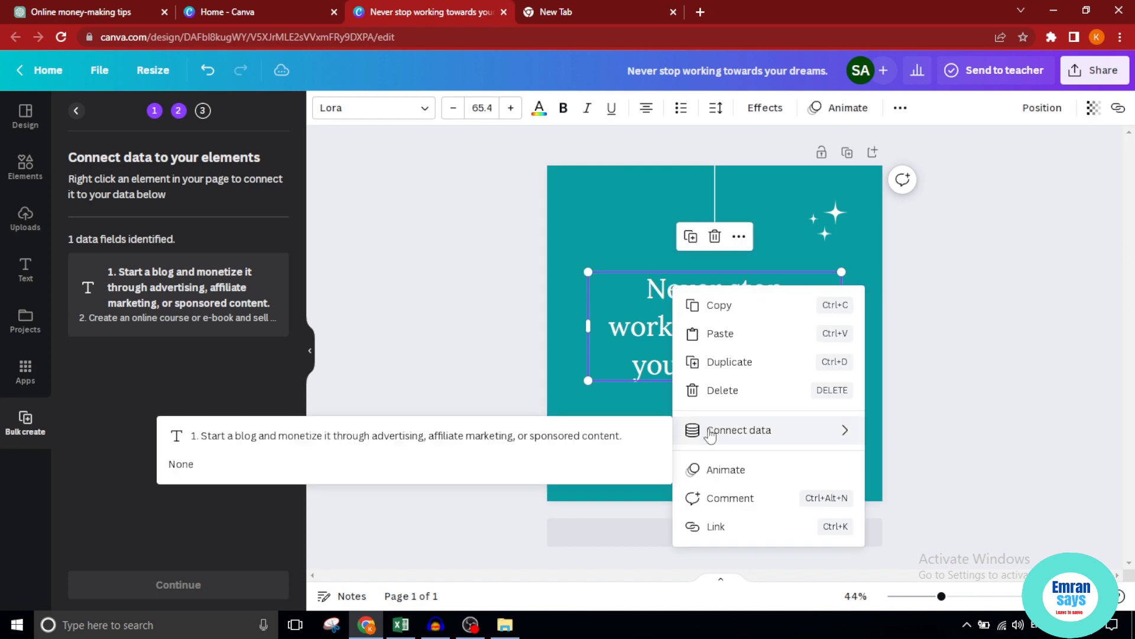
click(539, 437)
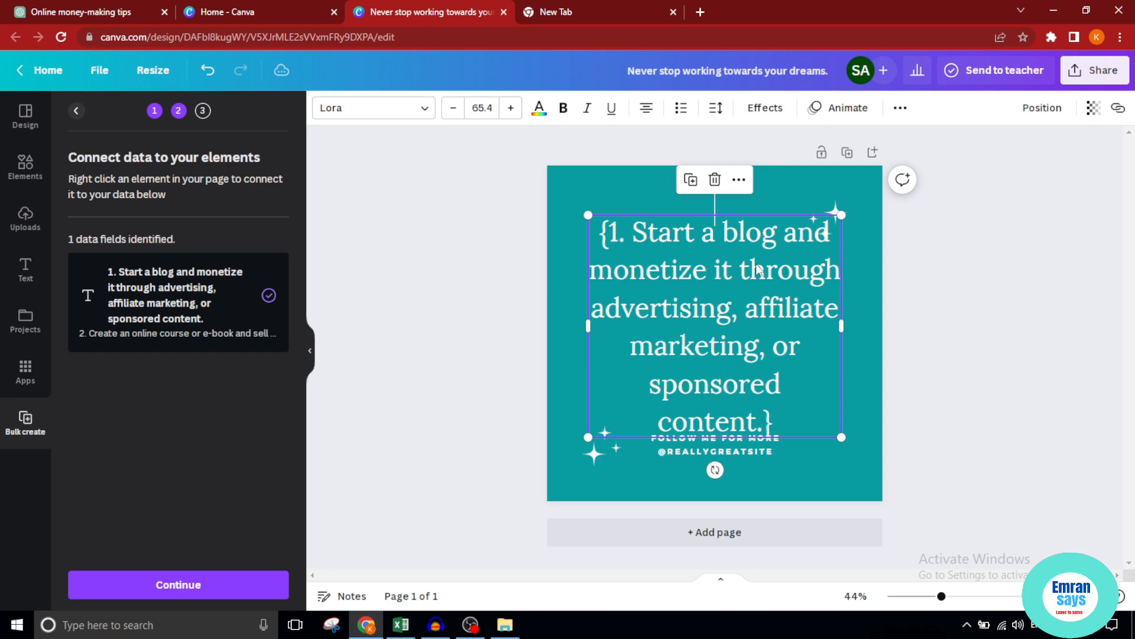
mouse_move(738, 234)
mouse_down()
mouse_move(742, 360)
mouse_move(795, 207)
mouse_move(769, 188)
mouse_move(766, 219)
mouse_move(735, 220)
mouse_up()
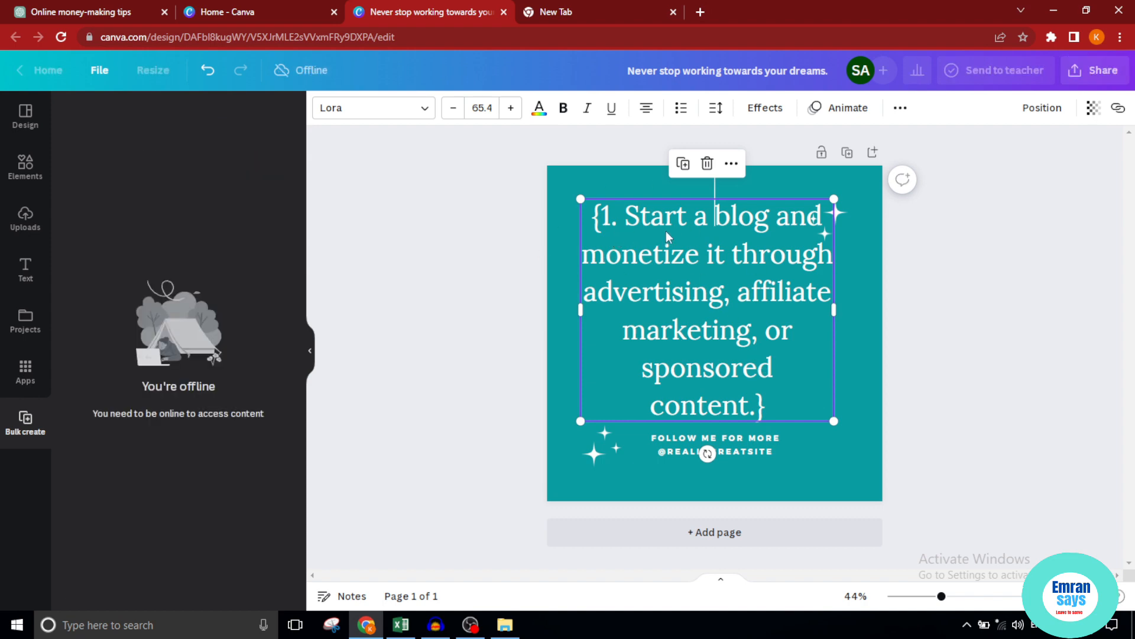
- Review the tips list in the Excel workbook, return to Canva and check the computer's Wi-Fi connection
click(400, 625)
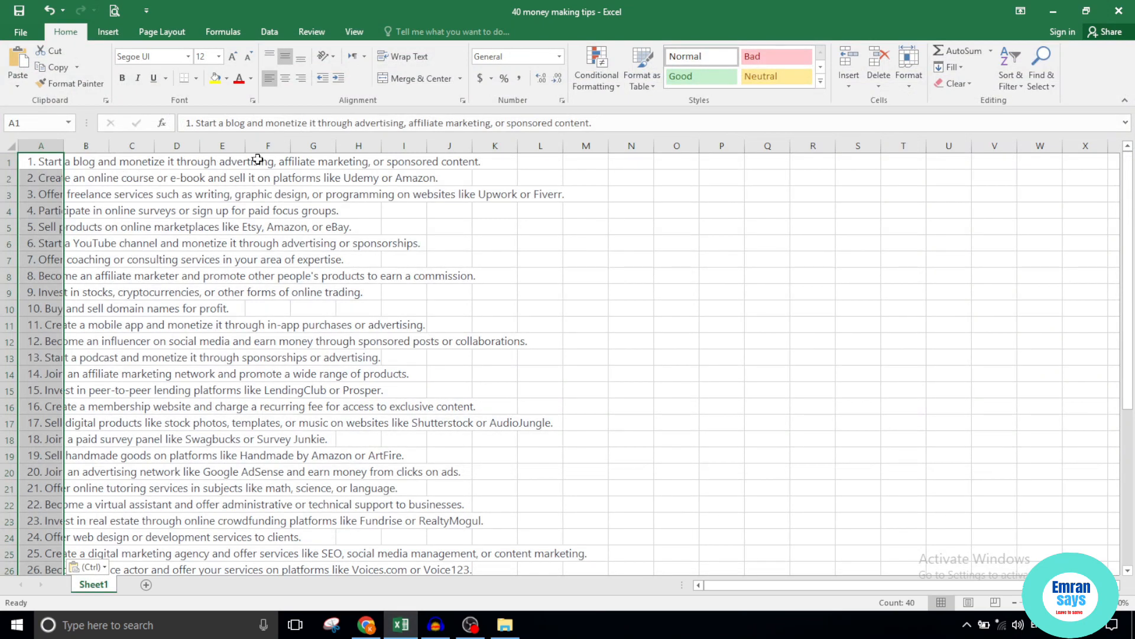
click(366, 624)
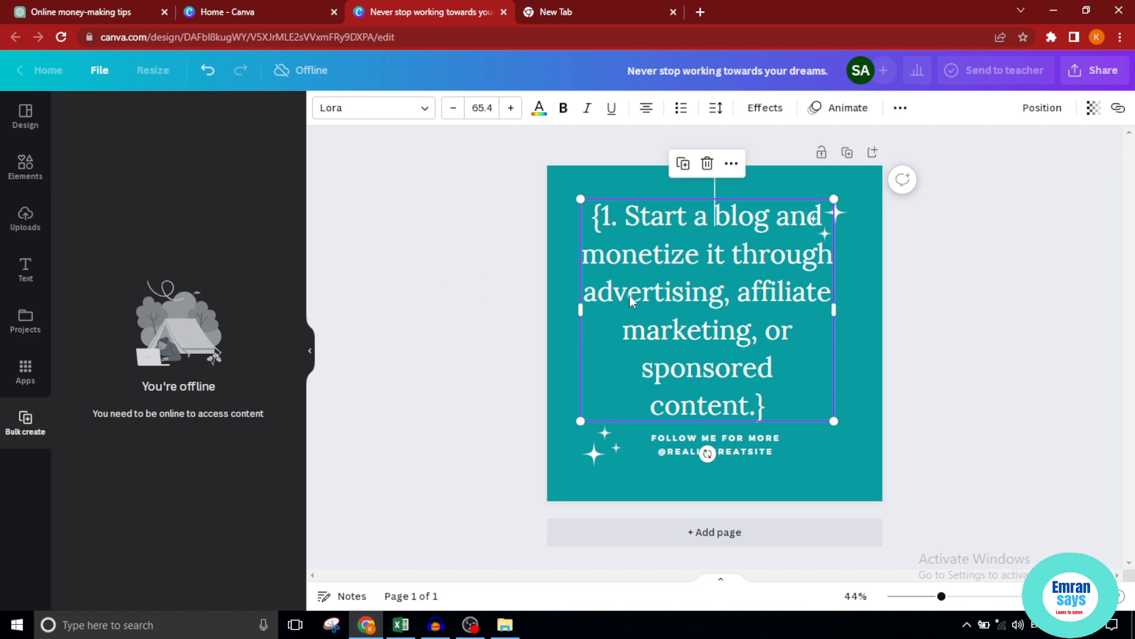
click(1004, 629)
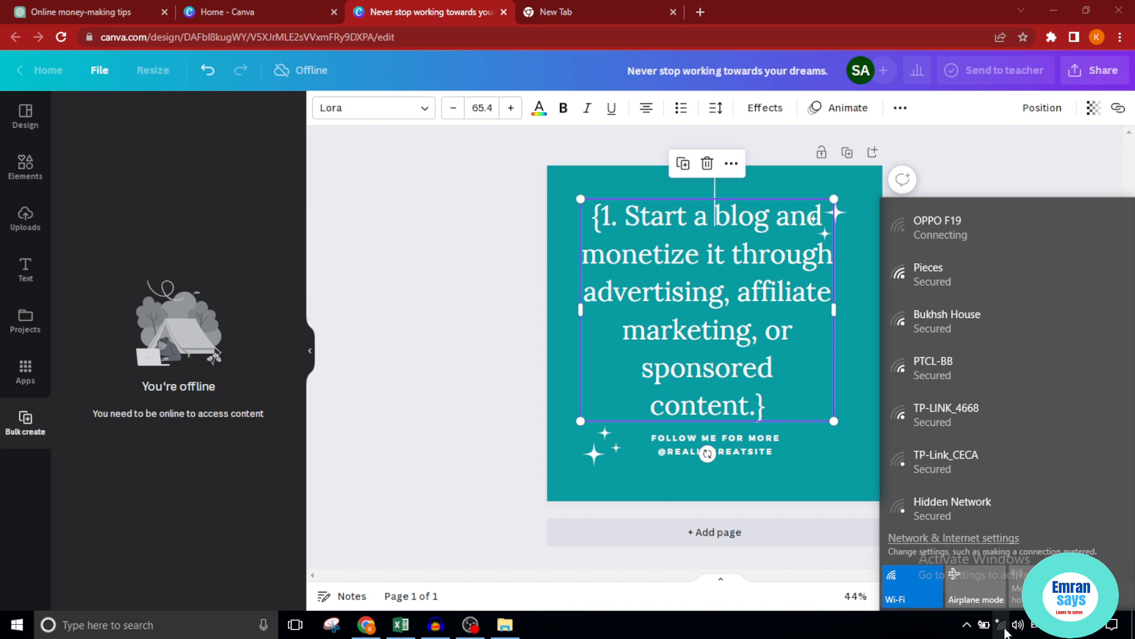
click(462, 335)
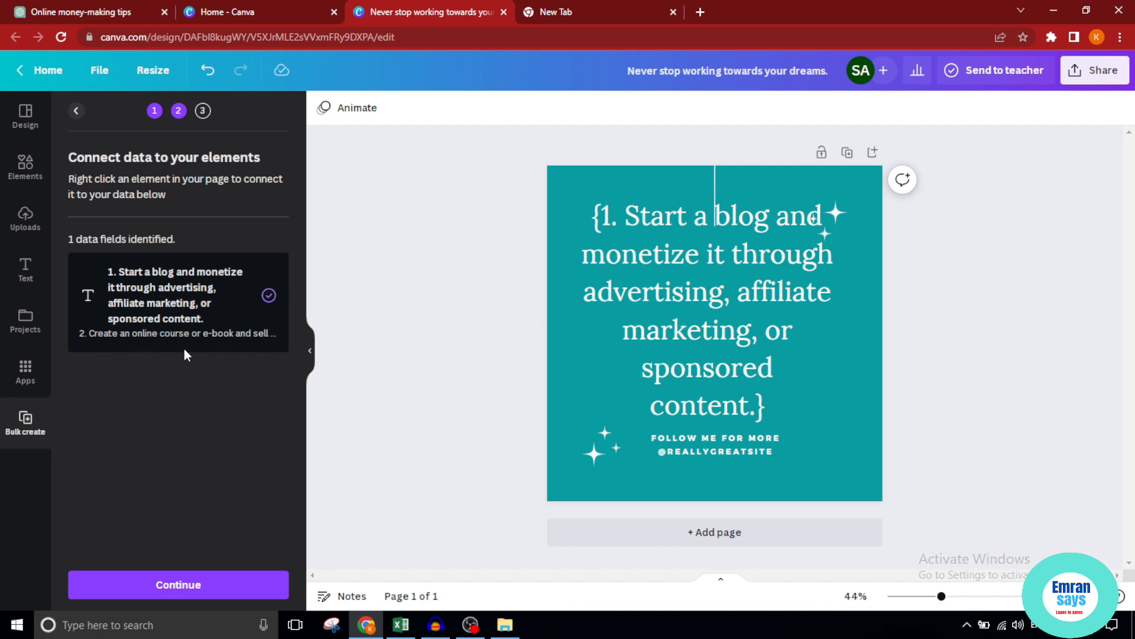
- Continue to applying the data, review the selected tips and generate all 40 pages
click(164, 585)
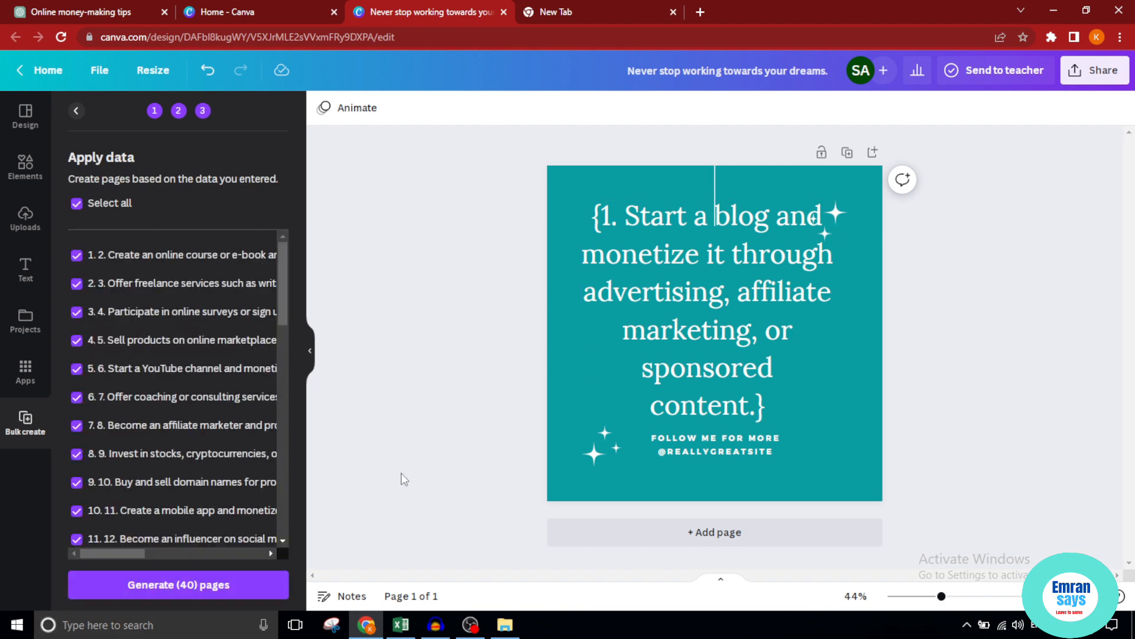
scroll(145, 402, down, 12)
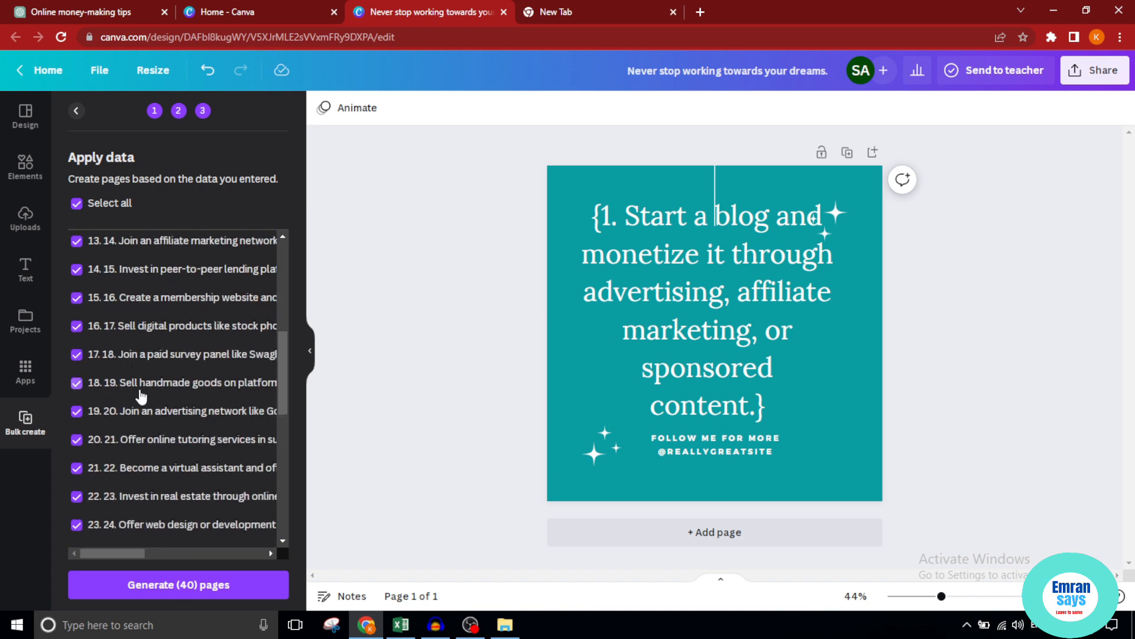
scroll(160, 408, up, 12)
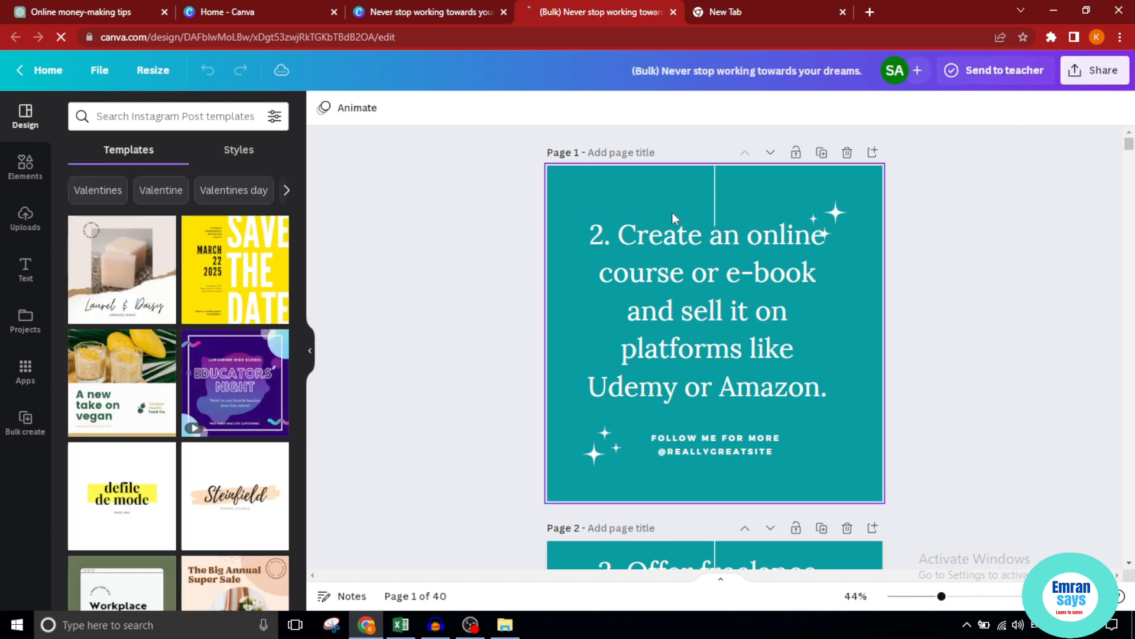
- Look through the first generated posts in the new bulk design to check how the tips fit the template
scroll(684, 338, down, 3)
scroll(683, 338, down, 20)
scroll(682, 342, down, 10)
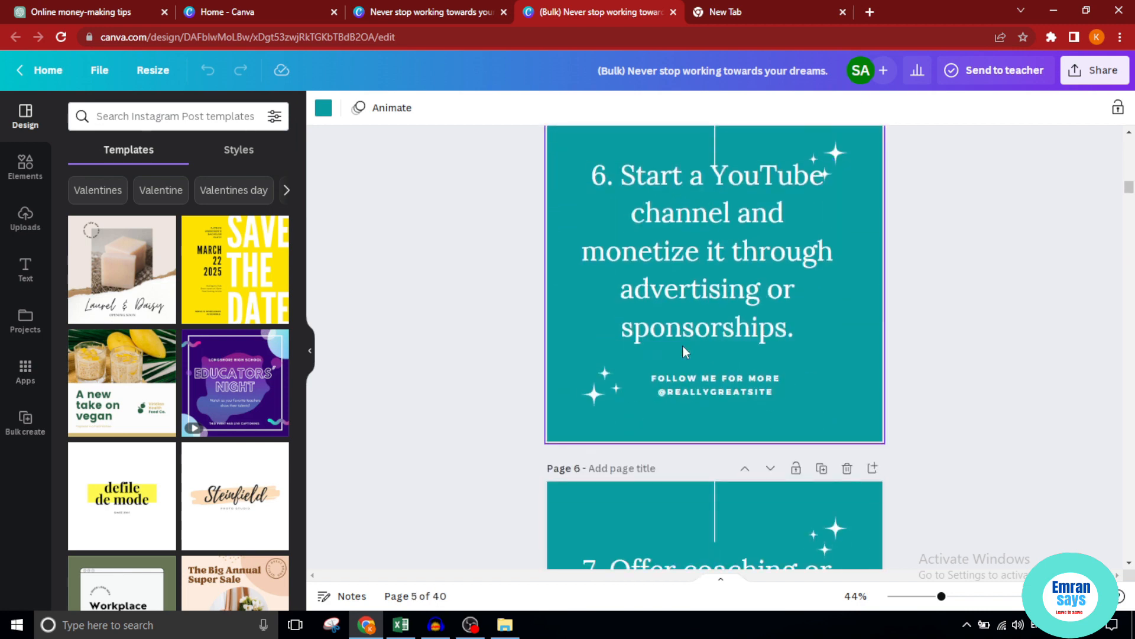
- Show the generated pages as a thumbnail grid and review all 40 posts from first to last
scroll(628, 375, down, 5)
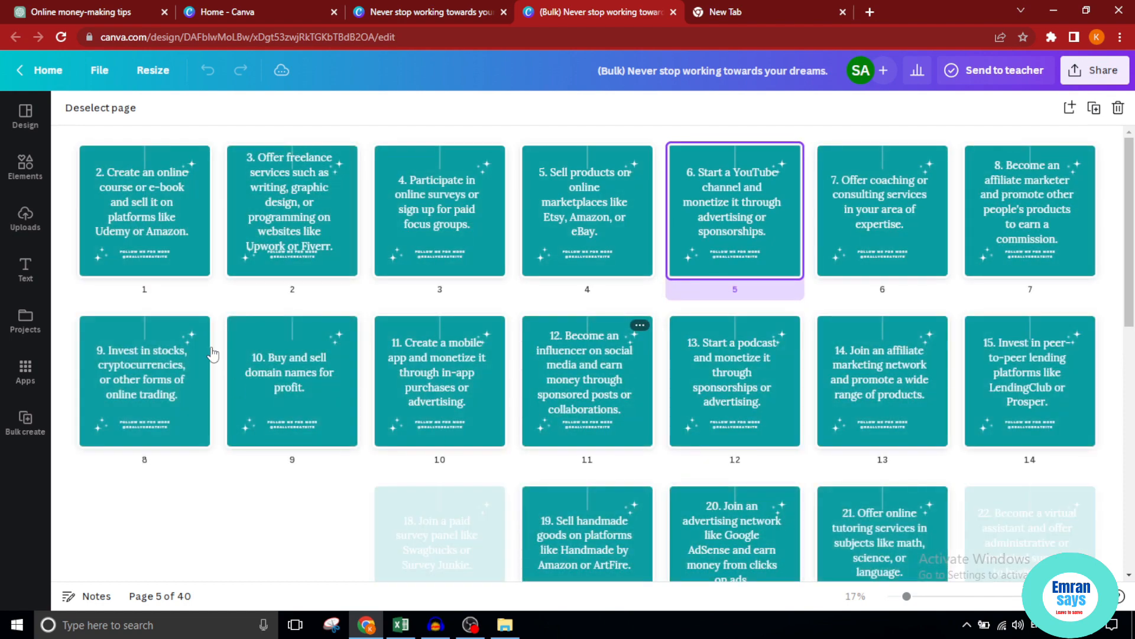
scroll(546, 433, down, 1)
scroll(546, 432, down, 8)
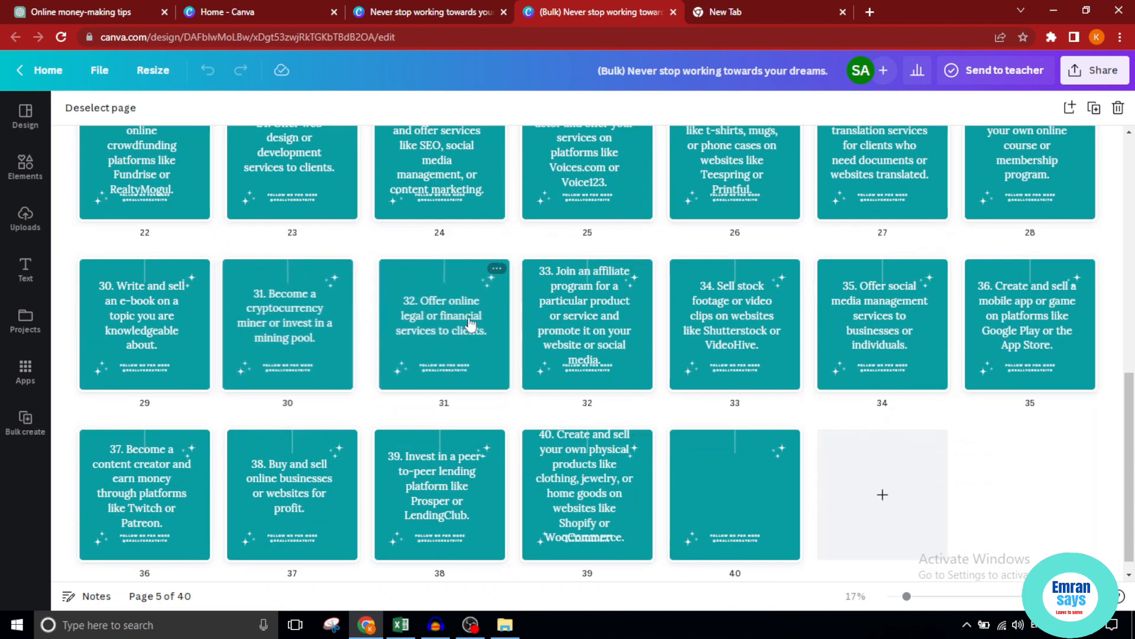
scroll(492, 470, up, 10)
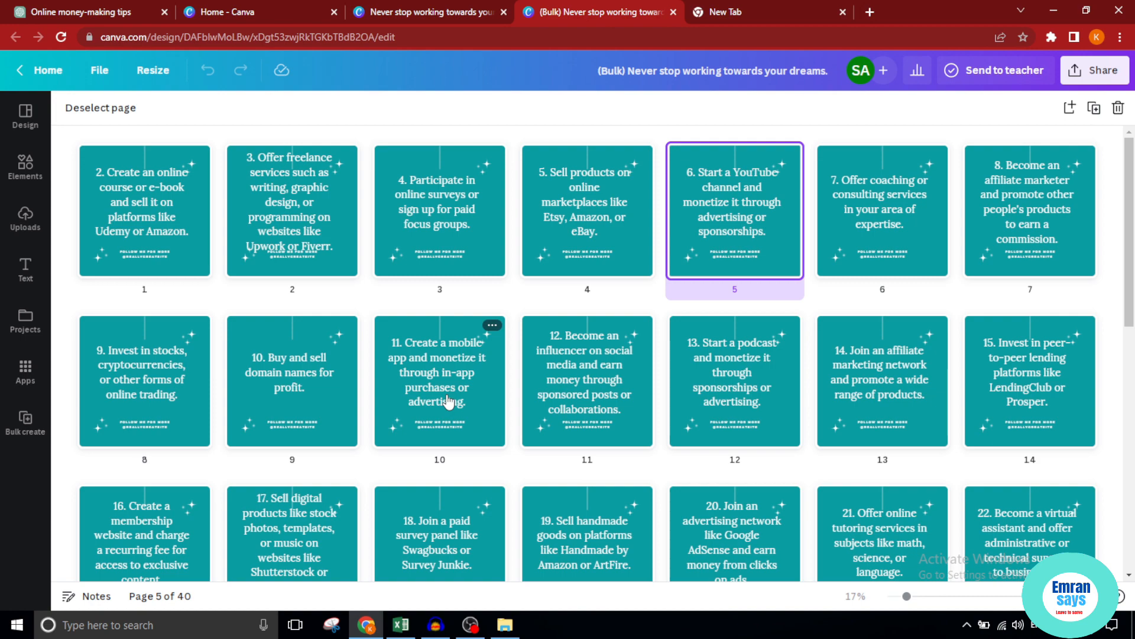
scroll(449, 379, down, 2)
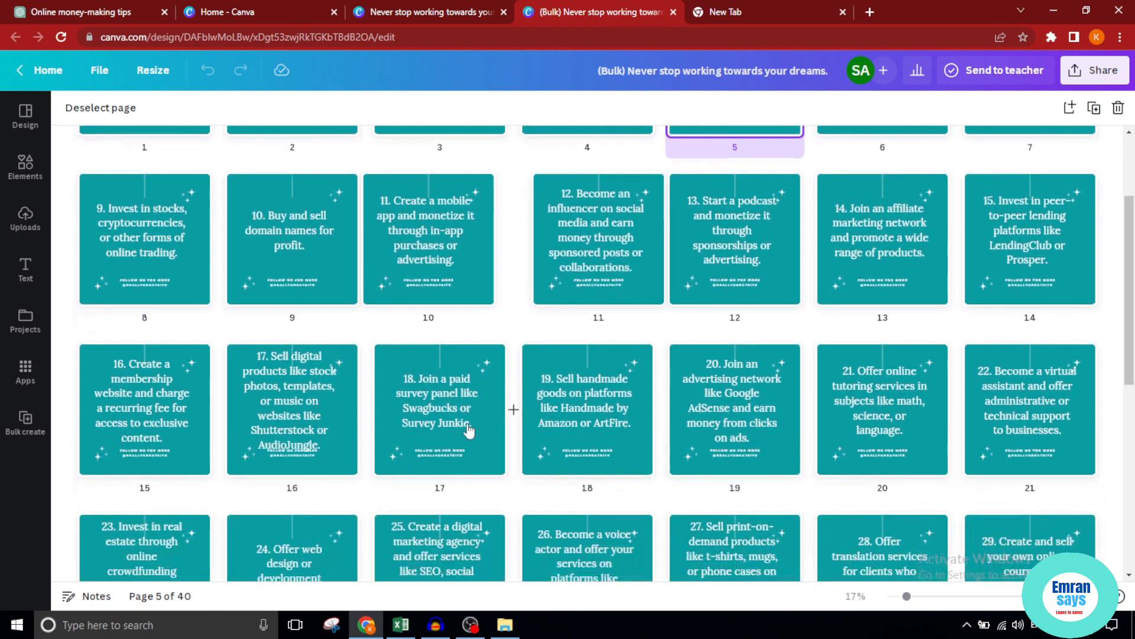
scroll(397, 423, up, 2)
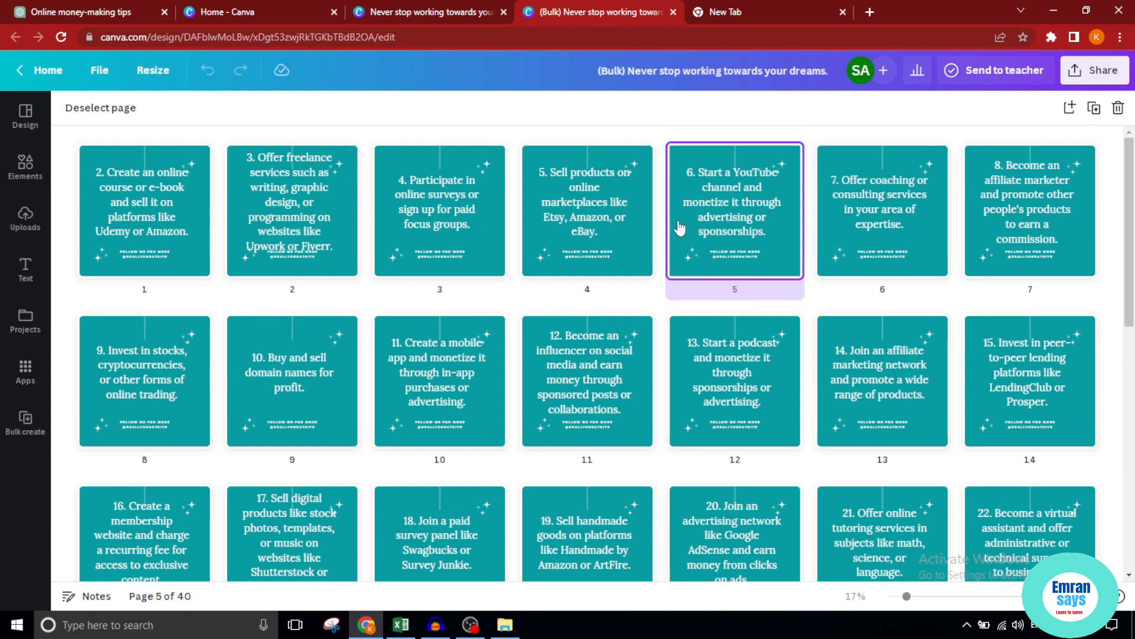
scroll(545, 451, down, 5)
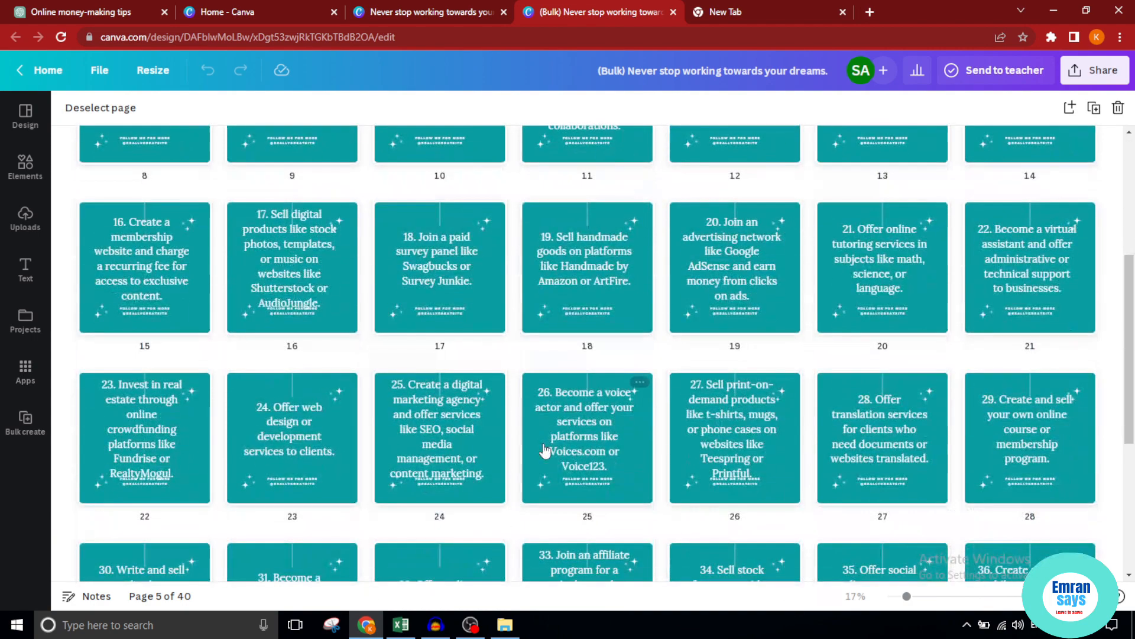
scroll(459, 457, up, 5)
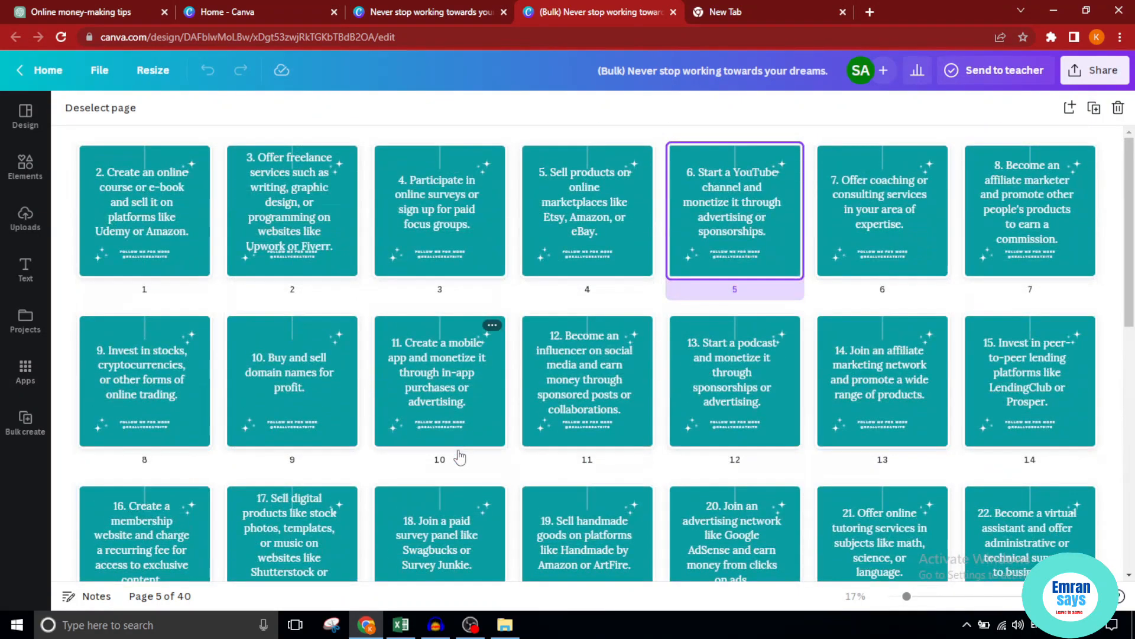